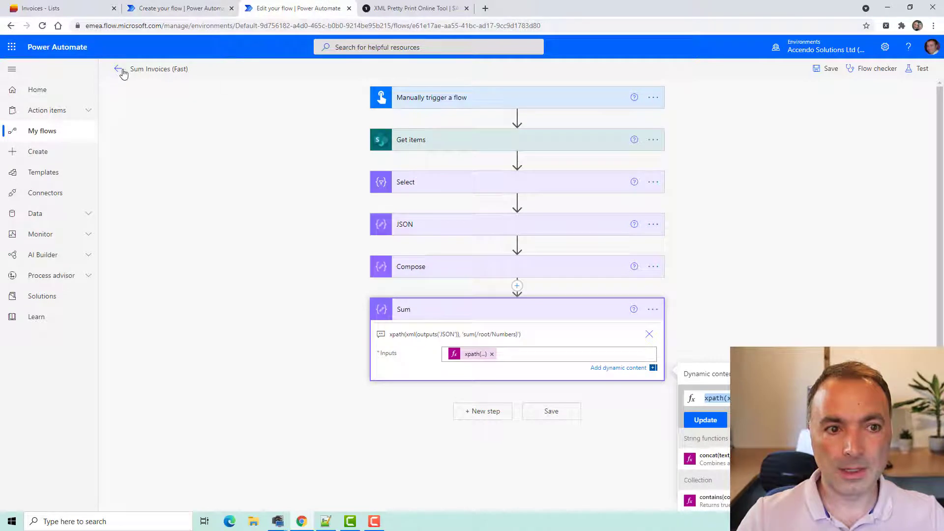
Step: Leave the Sum Invoices (Fast) flow and open the Sum Invoices (Slow) flow for editing
{"action": "left_click", "coordinate": [119, 69]}
{"action": "left_click", "coordinate": [51, 135]}
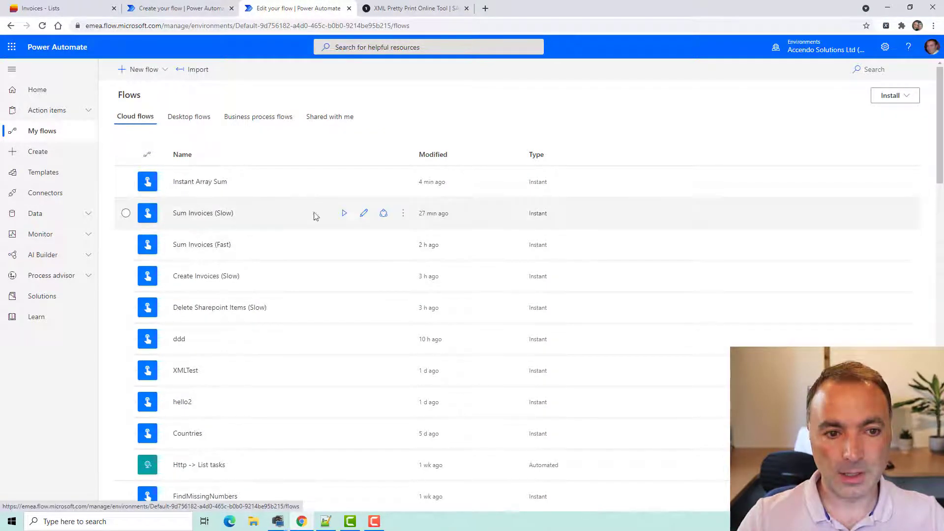
{"action": "left_click", "coordinate": [364, 213]}
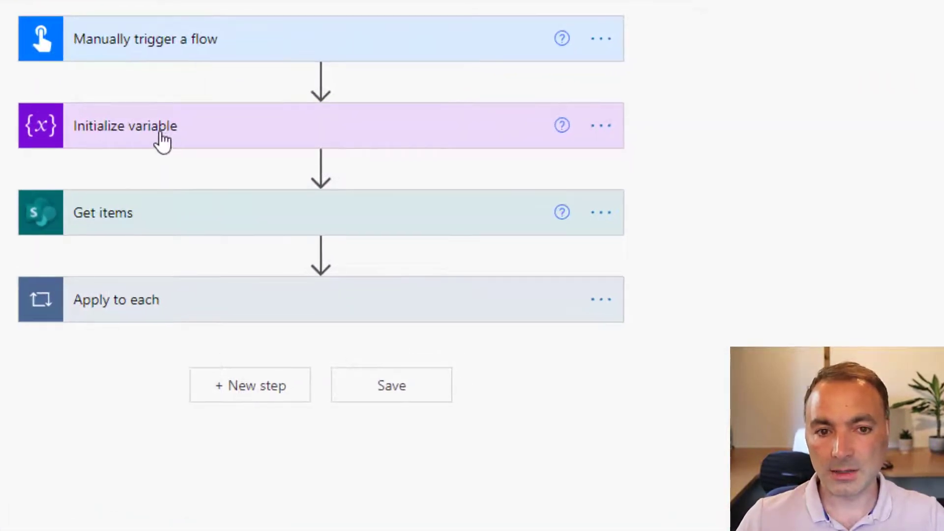
Step: Examine the Initialize variable action and the Increment variable action inside the Apply to each loop
{"action": "left_click", "coordinate": [162, 142]}
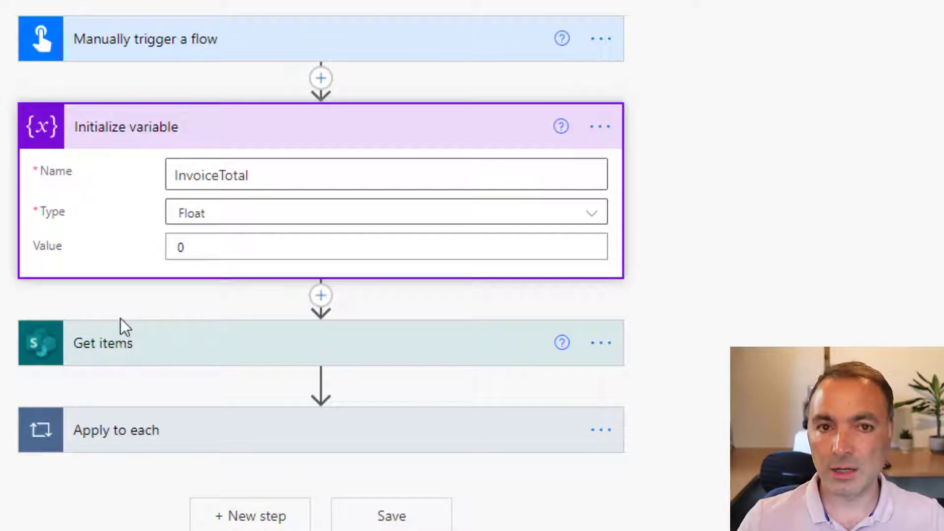
{"action": "left_click", "coordinate": [99, 430]}
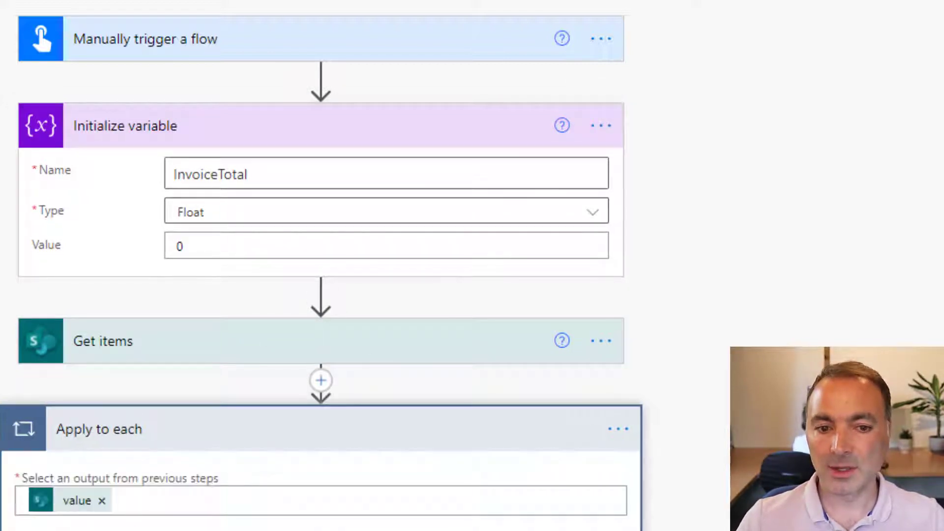
{"action": "scroll", "coordinate": [158, 521], "scroll_direction": "down", "scroll_amount": 4}
{"action": "scroll", "coordinate": [125, 319], "scroll_direction": "down", "scroll_amount": 2}
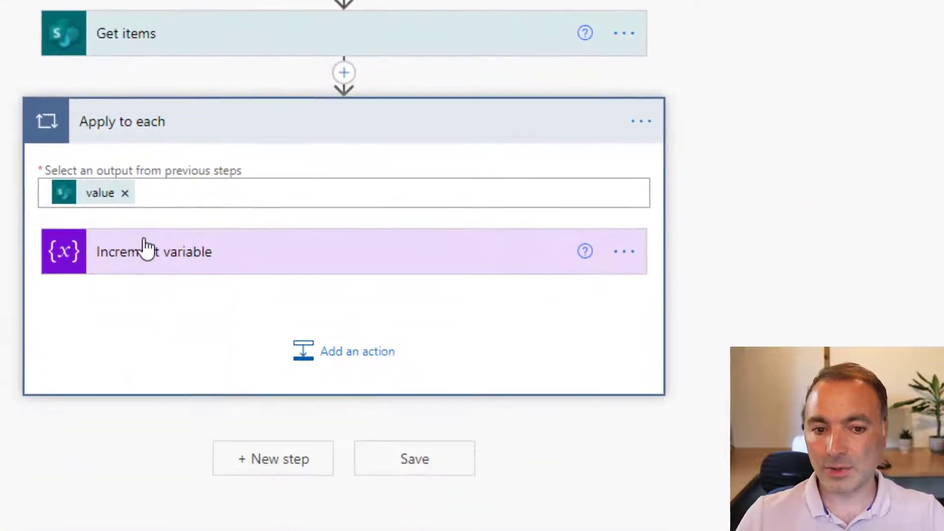
{"action": "left_click", "coordinate": [143, 246]}
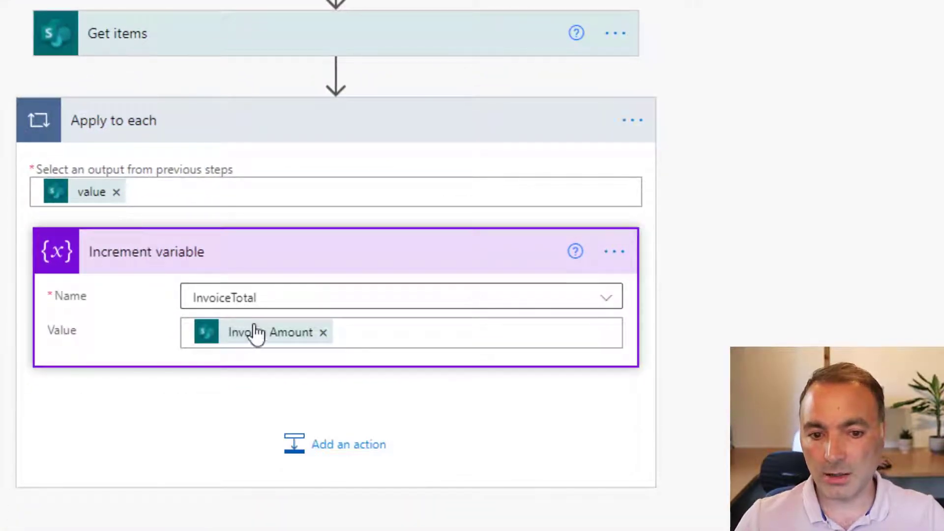
{"action": "mouse_move", "coordinate": [255, 340]}
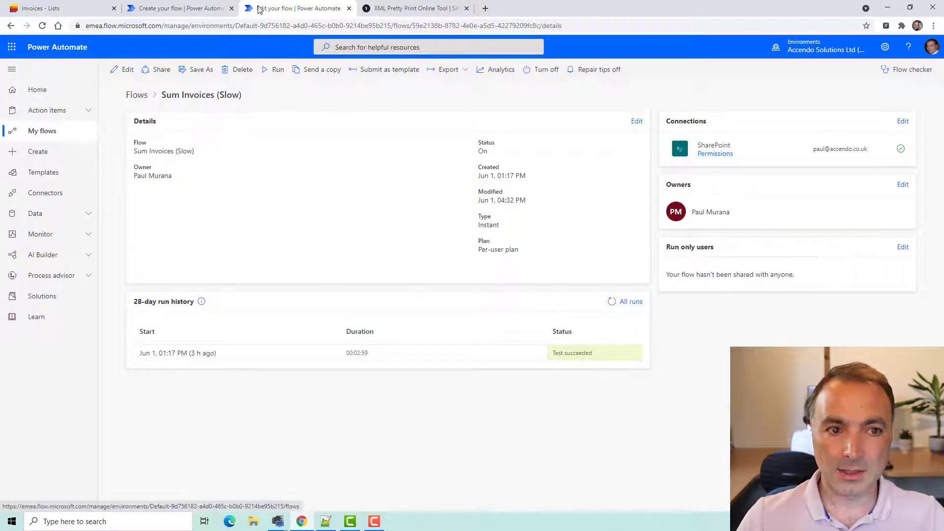
Step: Switch to the Instant Array Sum flow and add a SharePoint Get items action after the manual trigger
{"action": "left_click", "coordinate": [196, 13]}
{"action": "left_click", "coordinate": [475, 143]}
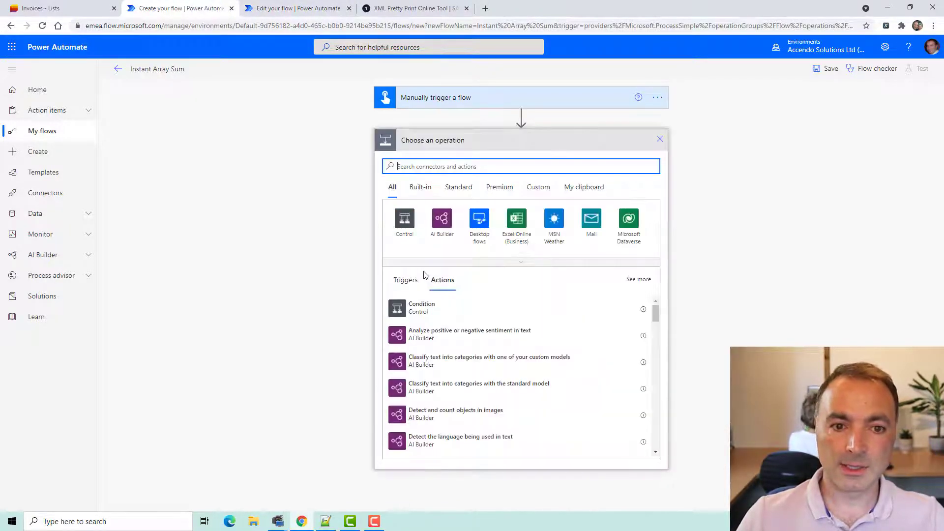
{"action": "type", "text": "get items"}
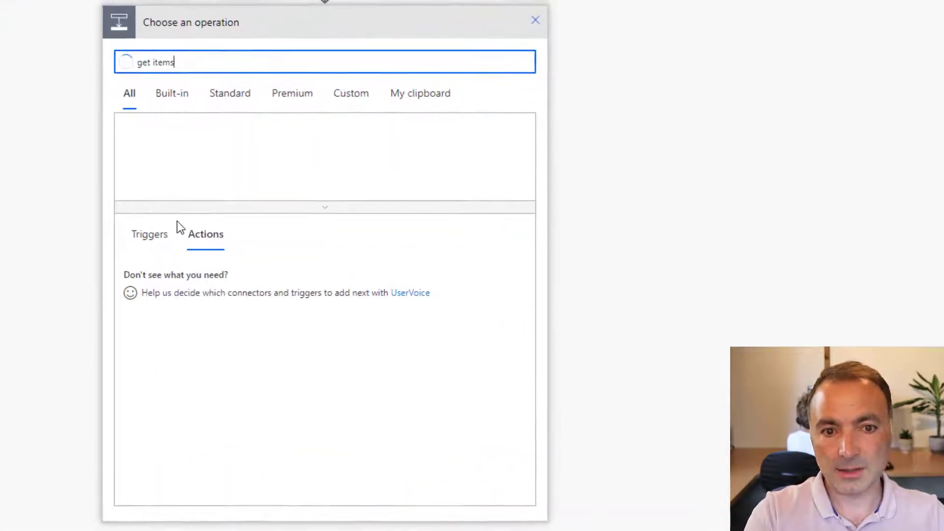
{"action": "left_click", "coordinate": [184, 275]}
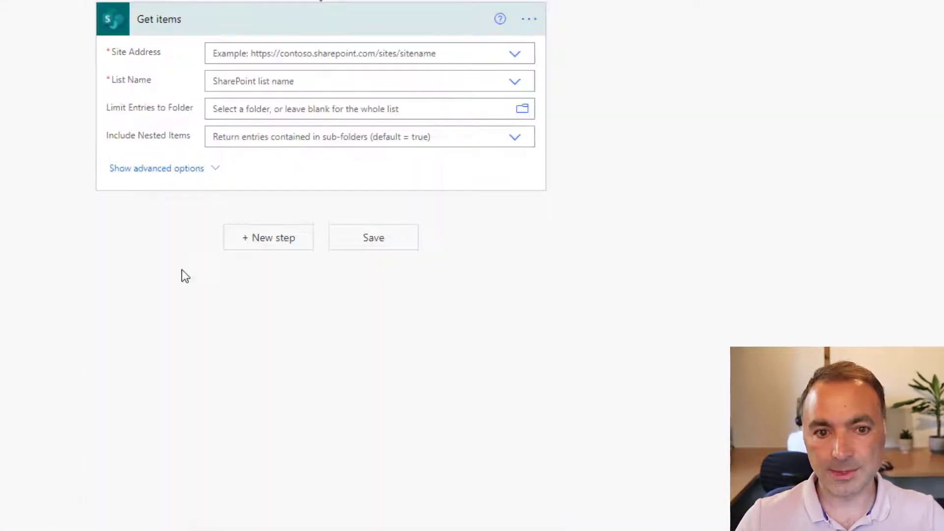
Step: Configure Get items with the Power Automate Text site, the Invoices list and a top count of 1000
{"action": "left_click", "coordinate": [515, 53]}
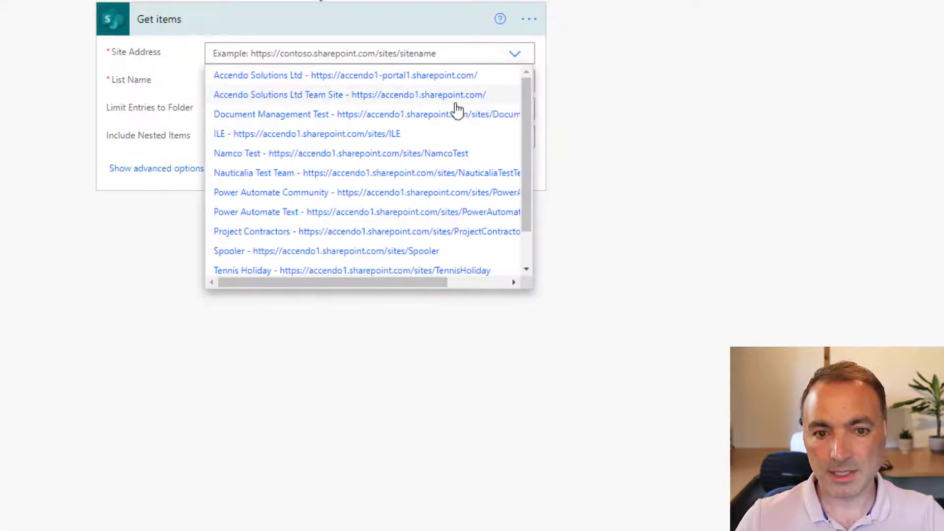
{"action": "left_click", "coordinate": [299, 212]}
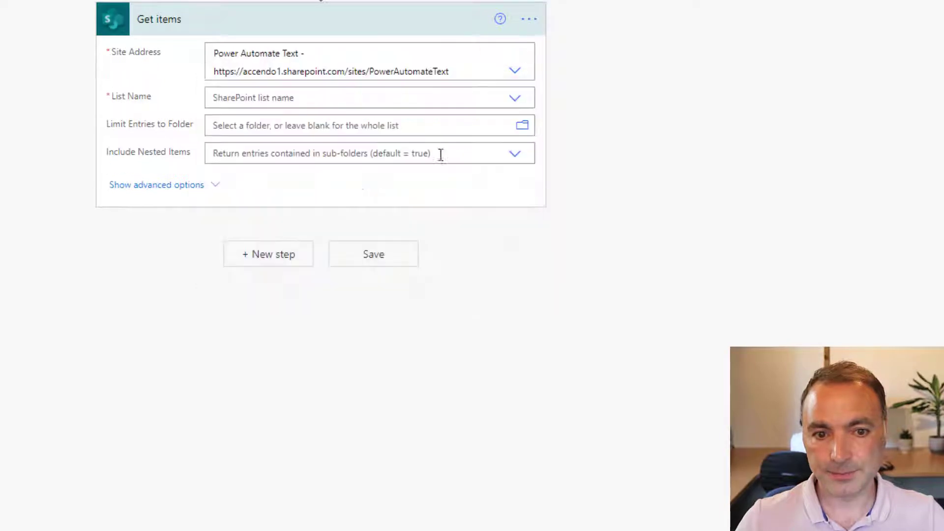
{"action": "left_click", "coordinate": [515, 100]}
{"action": "left_click", "coordinate": [243, 297]}
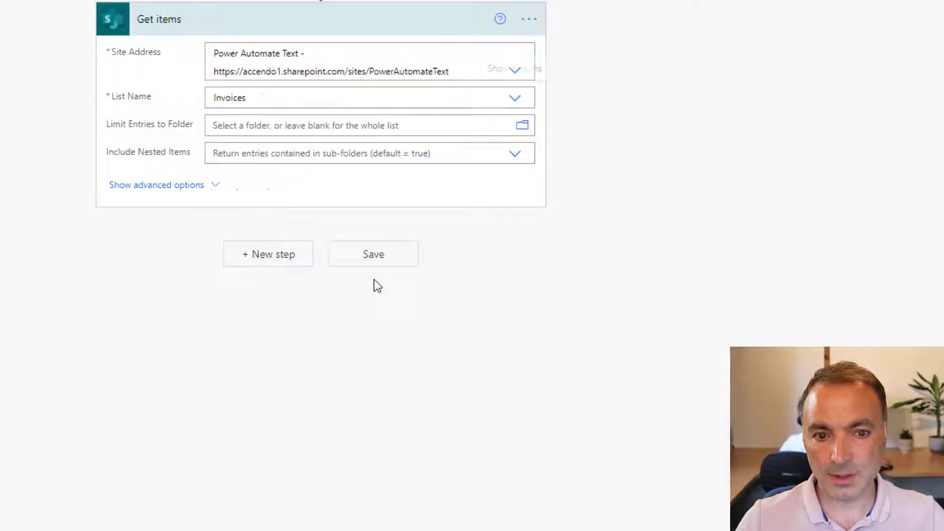
{"action": "left_click", "coordinate": [204, 187]}
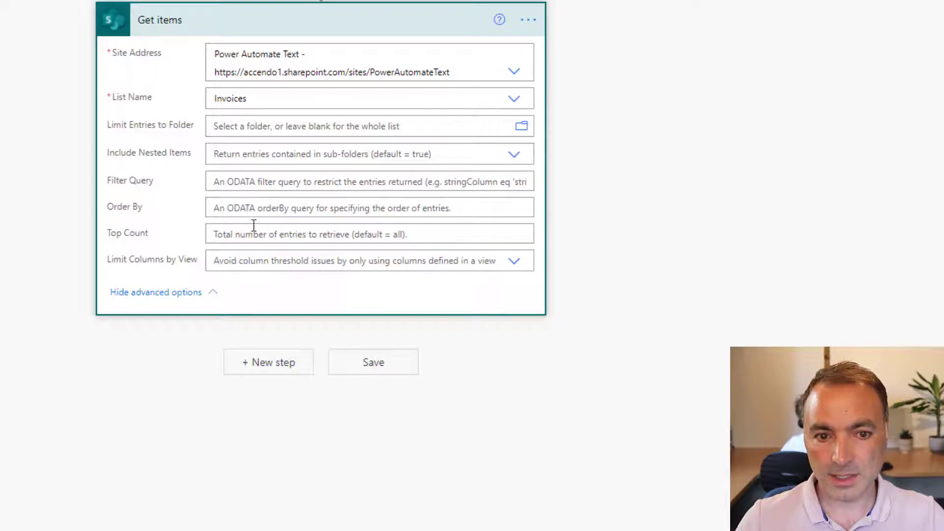
{"action": "left_click", "coordinate": [254, 227]}
{"action": "type", "text": "1000"}
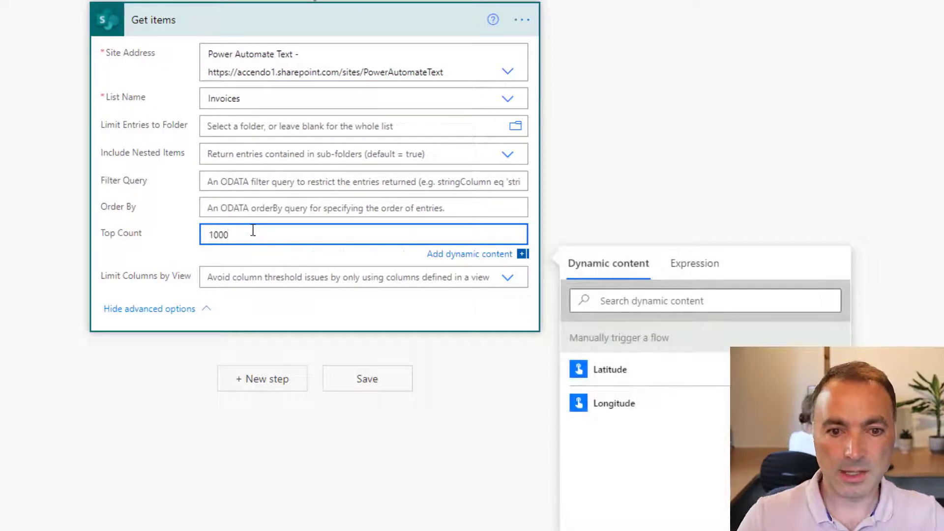
{"action": "left_click", "coordinate": [185, 15]}
Step: Add a Data Operation Select action after Get items
{"action": "left_click", "coordinate": [261, 91]}
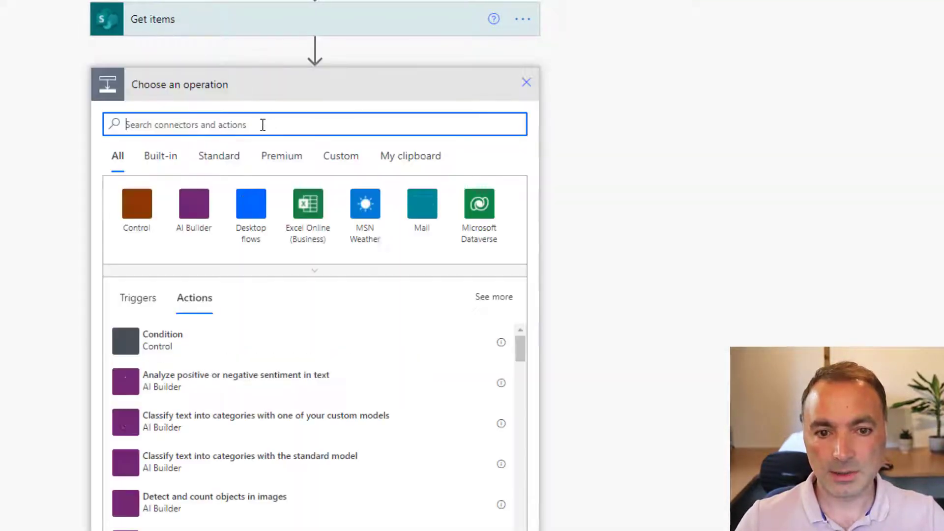
{"action": "type", "text": "select"}
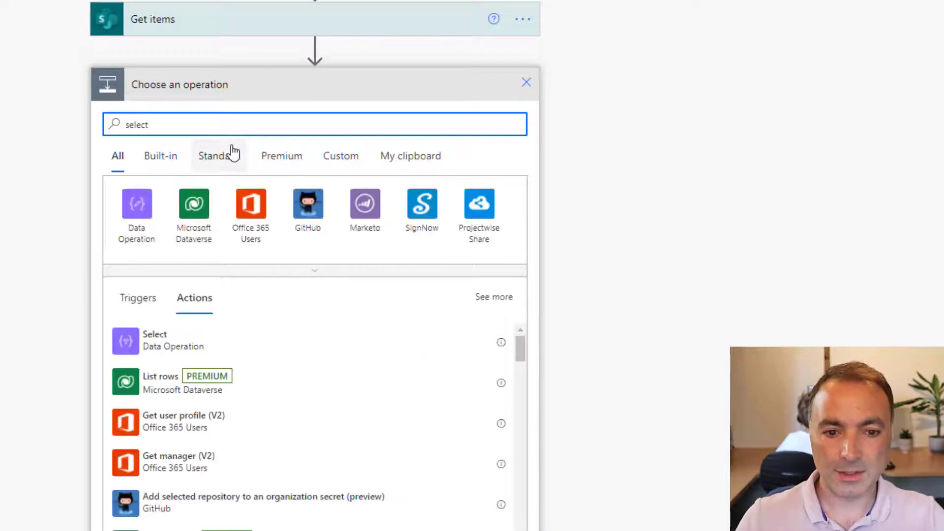
{"action": "left_click", "coordinate": [154, 341]}
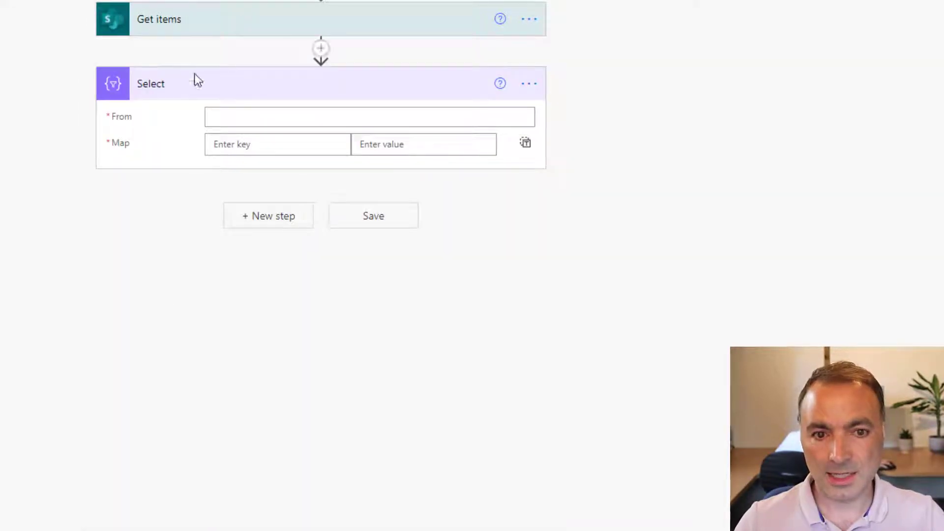
Step: Set the Select action's From input to the value output of Get items
{"action": "left_click", "coordinate": [523, 145]}
{"action": "left_click", "coordinate": [417, 122]}
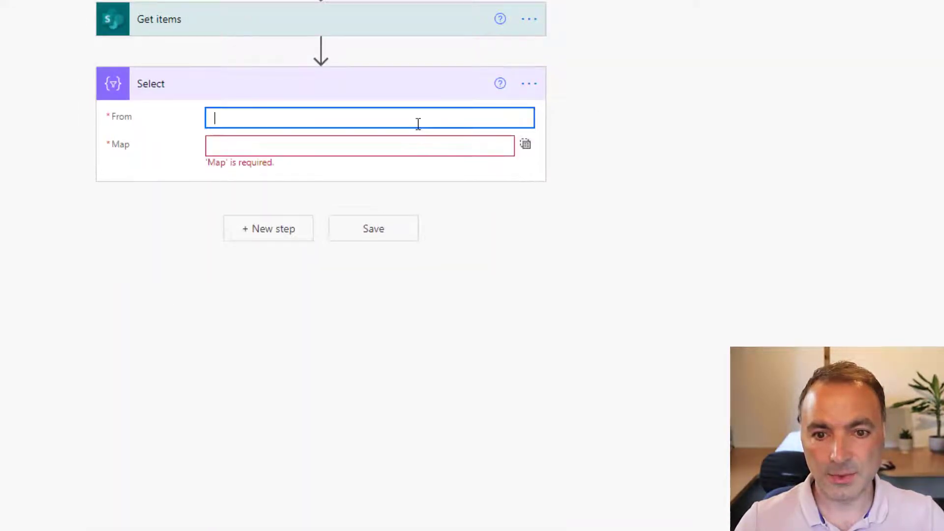
{"action": "left_click", "coordinate": [525, 161]}
{"action": "left_click", "coordinate": [386, 118]}
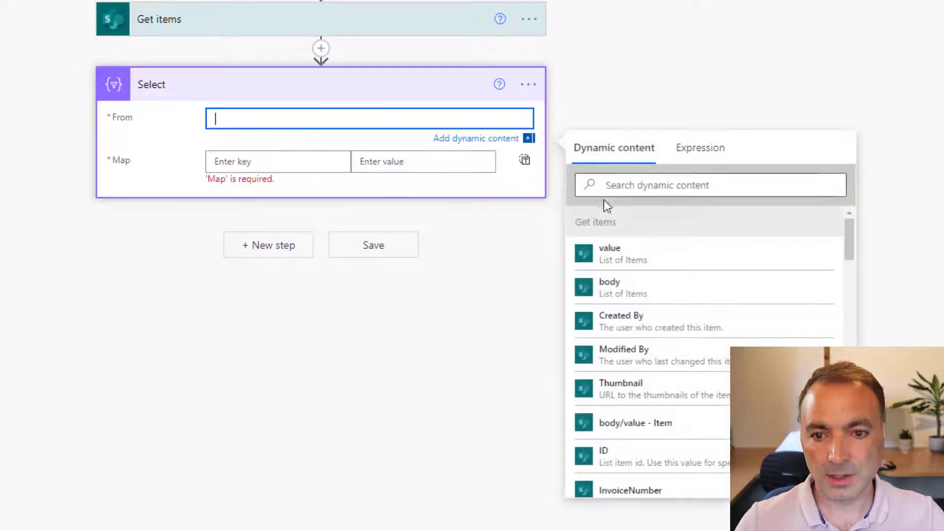
{"action": "left_click", "coordinate": [659, 261]}
Step: Change the Select action's Map to text mode and map it to the Invoice Amount field
{"action": "left_click", "coordinate": [300, 163]}
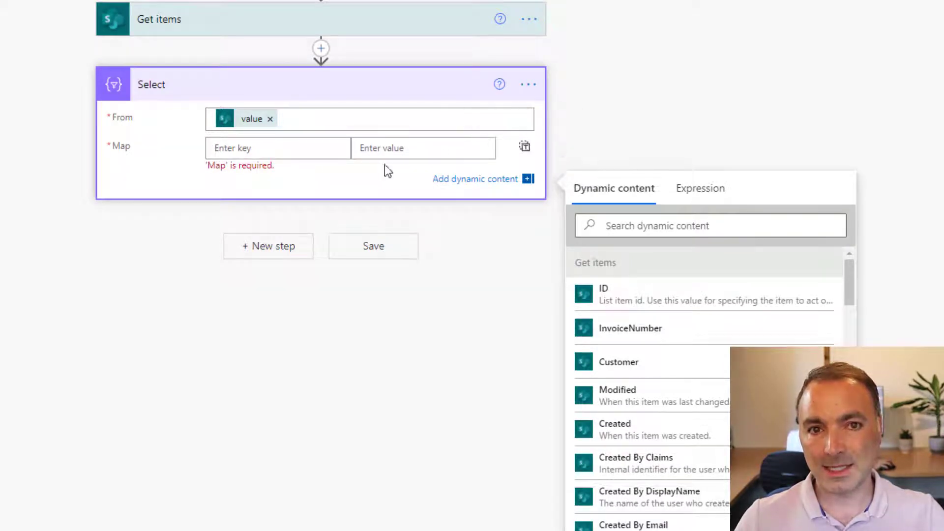
{"action": "left_click", "coordinate": [526, 150]}
{"action": "left_click", "coordinate": [434, 156]}
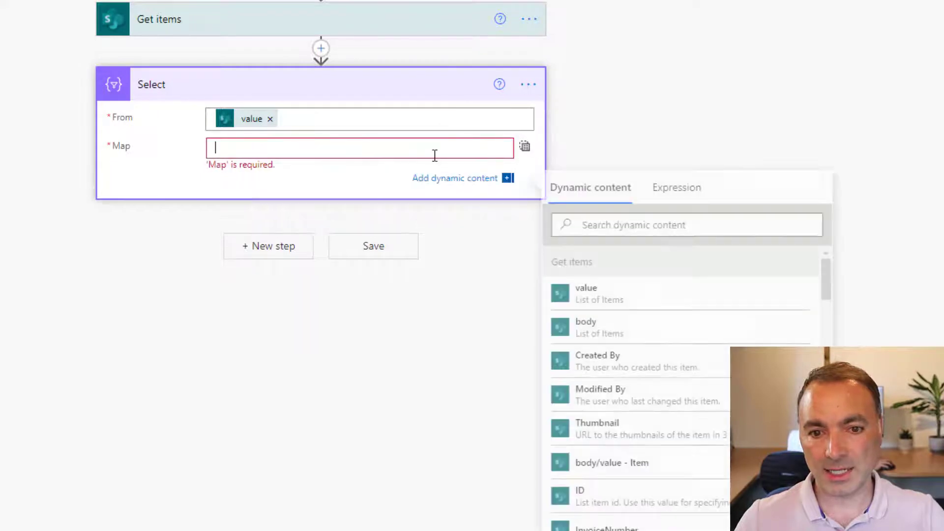
{"action": "left_click", "coordinate": [649, 225]}
{"action": "type", "text": "invoice"}
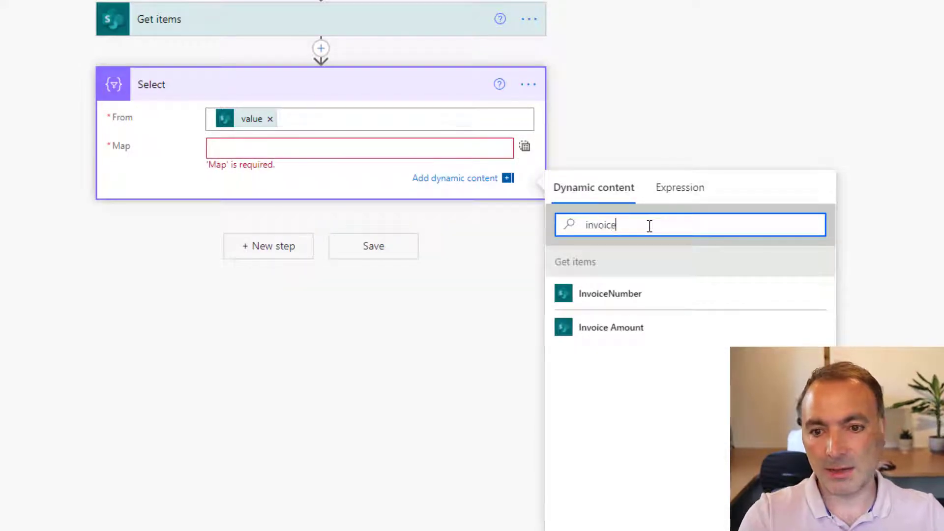
{"action": "left_click", "coordinate": [578, 326]}
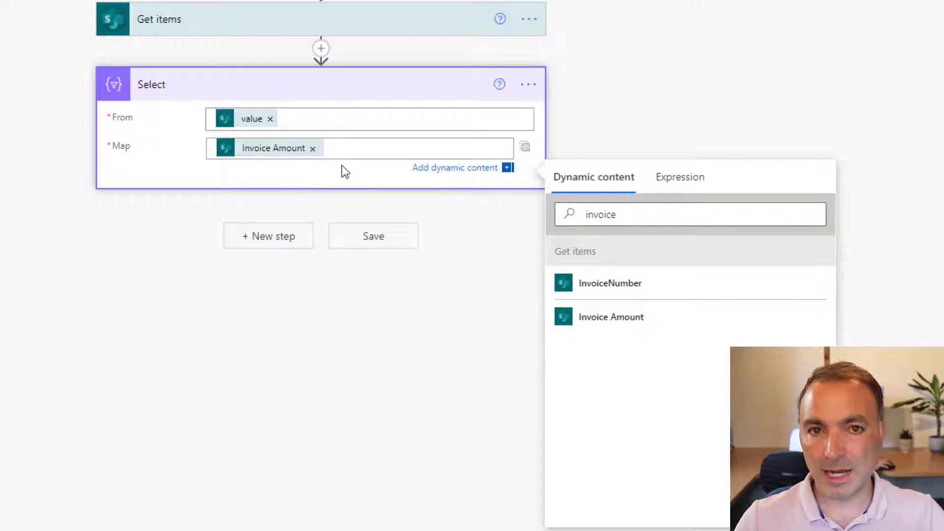
Step: Add a Compose action after Select and rename it JSON
{"action": "left_click", "coordinate": [263, 241]}
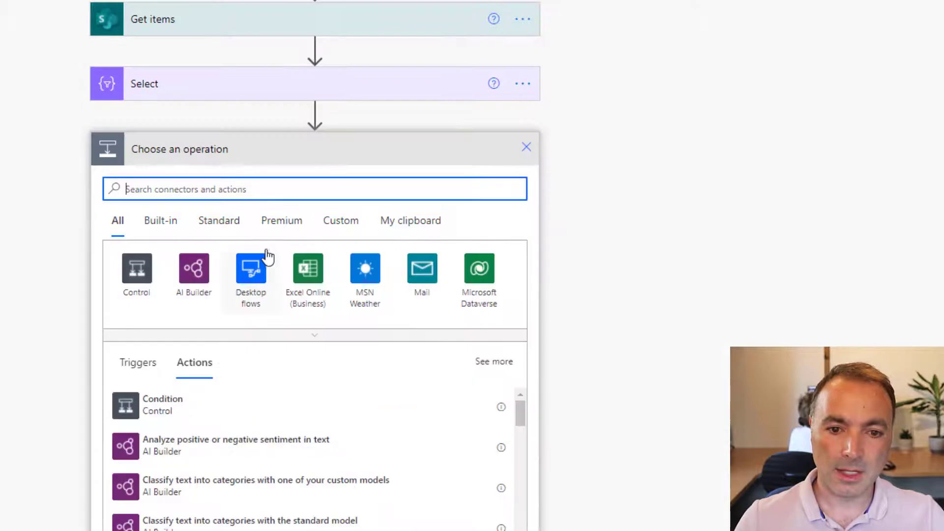
{"action": "type", "text": "compose"}
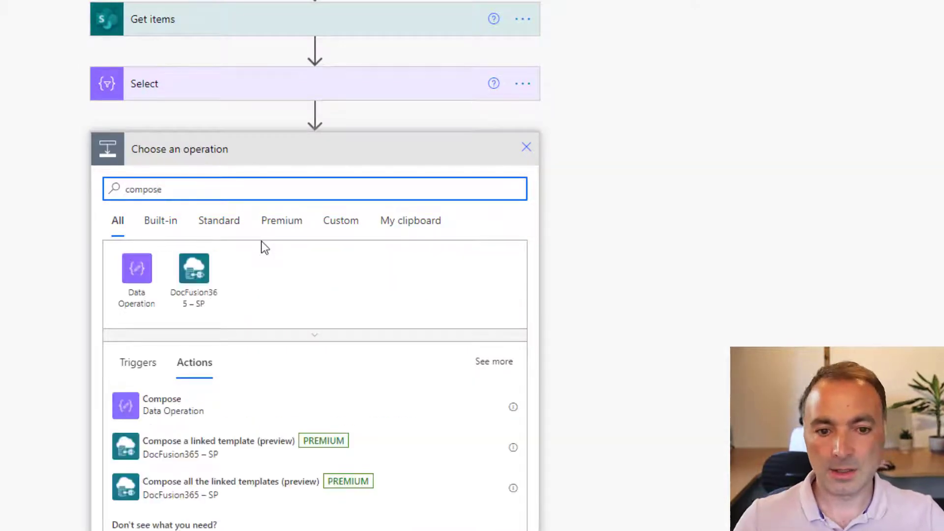
{"action": "left_click", "coordinate": [199, 406]}
{"action": "left_click", "coordinate": [530, 148]}
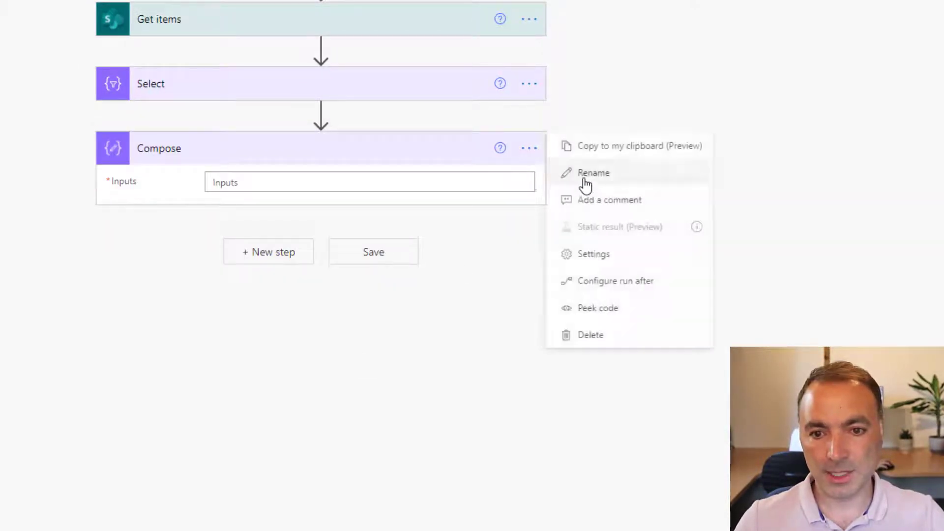
{"action": "left_click", "coordinate": [583, 177]}
{"action": "type", "text": "JSON"}
{"action": "key", "text": "Return"}
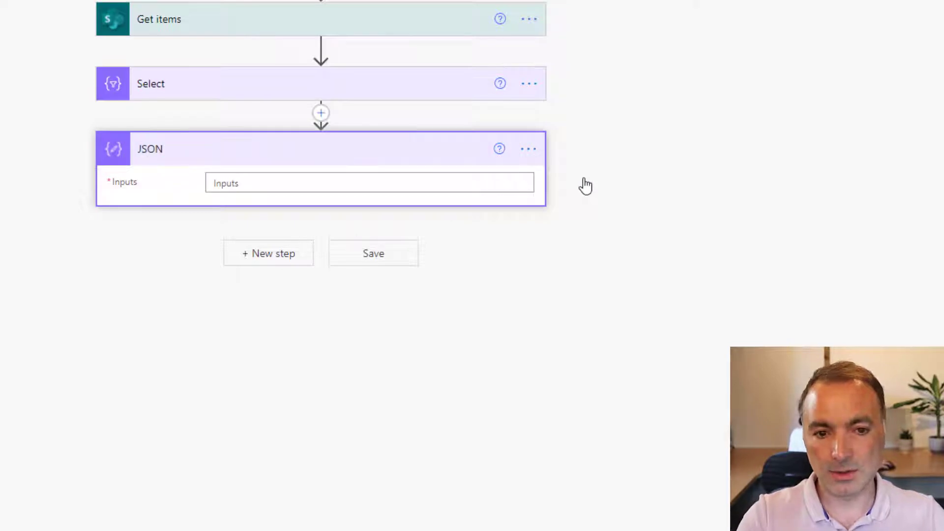
Step: Fill the JSON action's Inputs with a "root" object containing "Numbers" set to the Select action's Output, closing both braces
{"action": "left_click", "coordinate": [436, 184]}
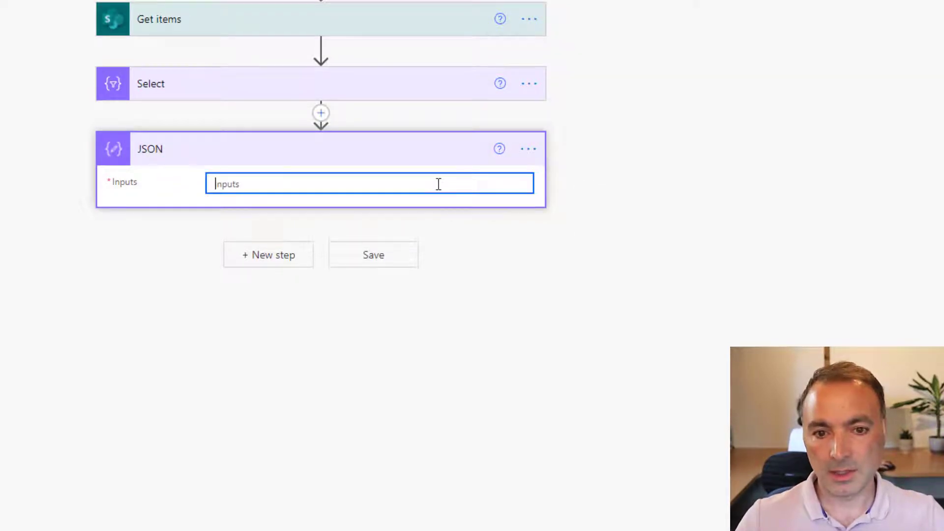
{"action": "type", "text": "{"}
{"action": "key", "text": "Return"}
{"action": "key", "text": "Return"}
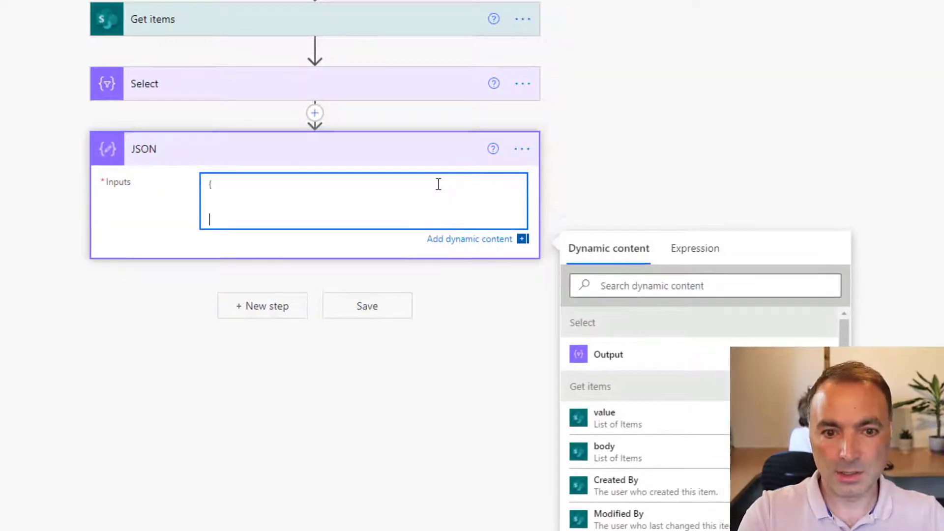
{"action": "type", "text": "}"}
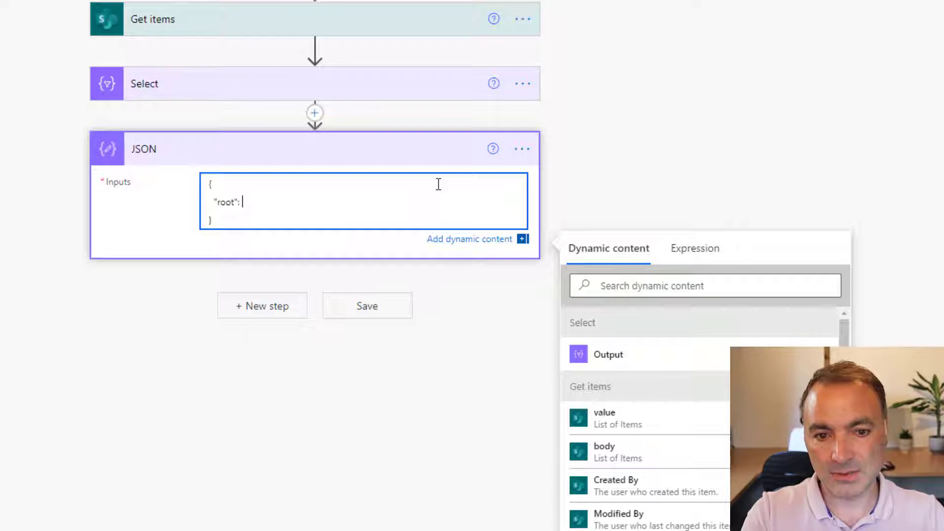
{"action": "type", "text": "{"}
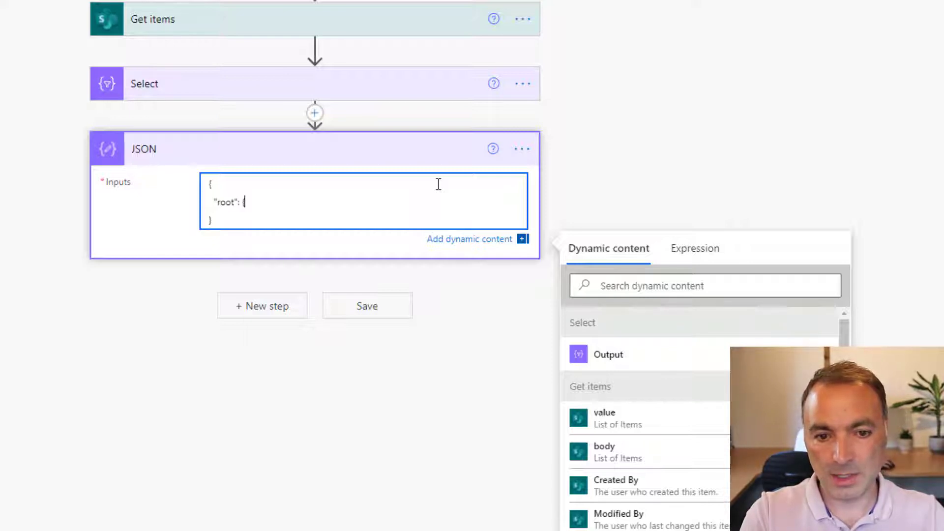
{"action": "type", "text": " \"Num,"}
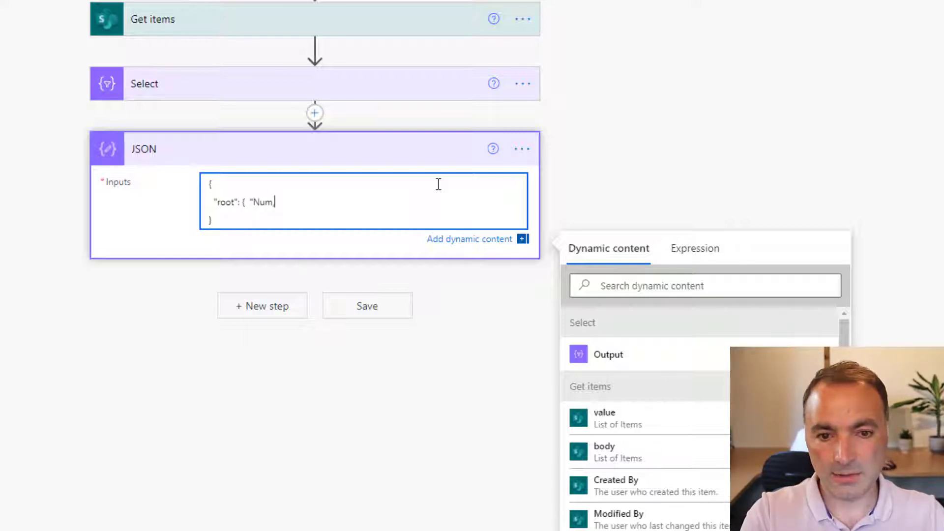
{"action": "type", "text": "bbers"}
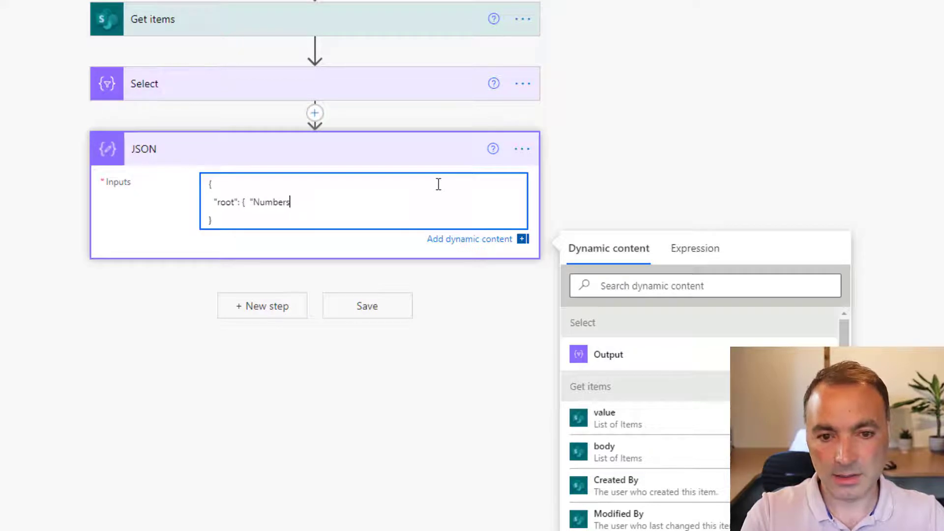
{"action": "type", "text": "\":"}
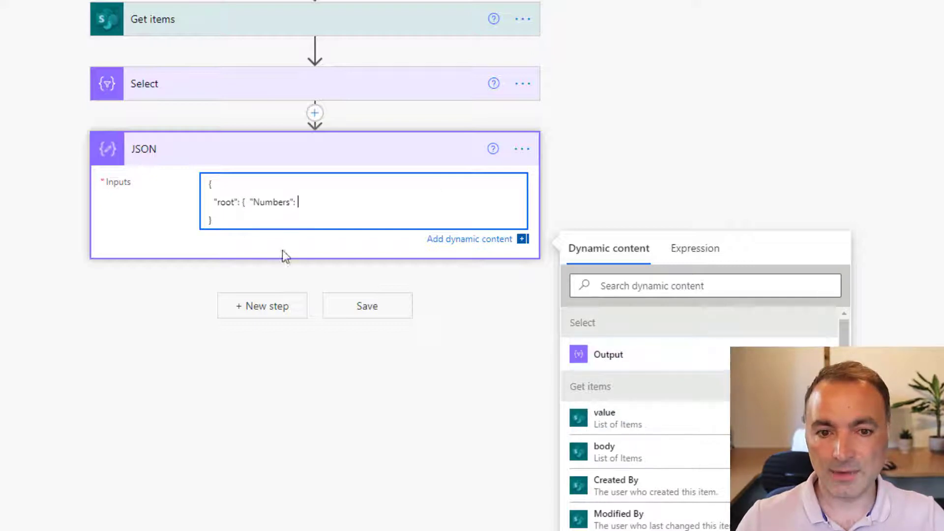
{"action": "left_click", "coordinate": [630, 355]}
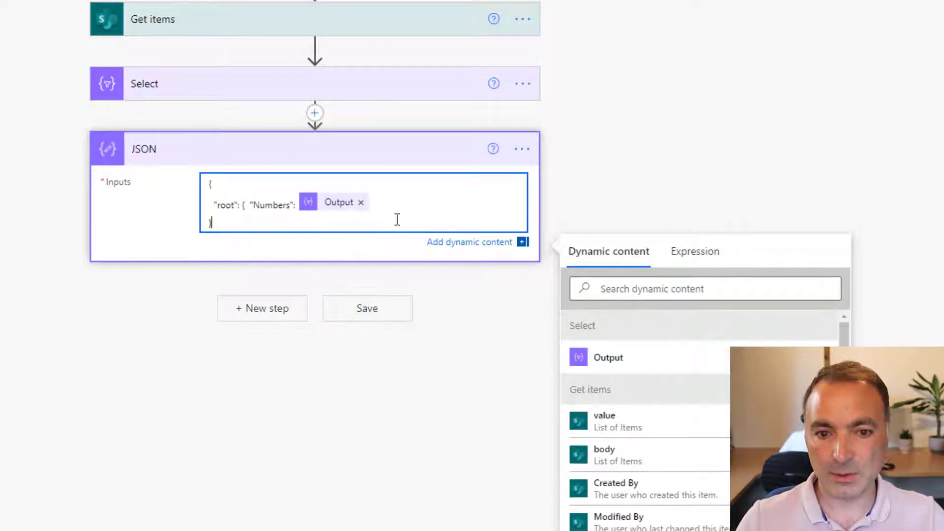
{"action": "left_click", "coordinate": [394, 201]}
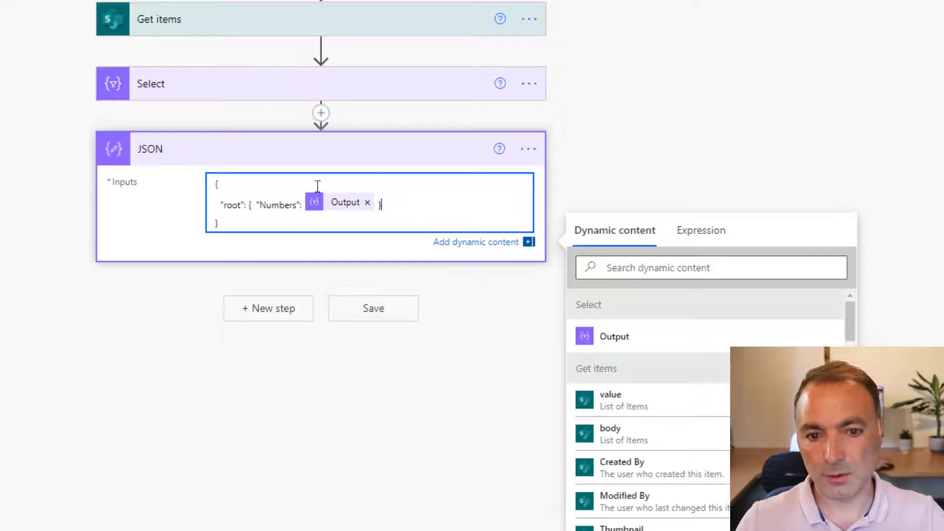
Step: Add another Data Operation Compose action after JSON and rename it XML
{"action": "left_click", "coordinate": [243, 310]}
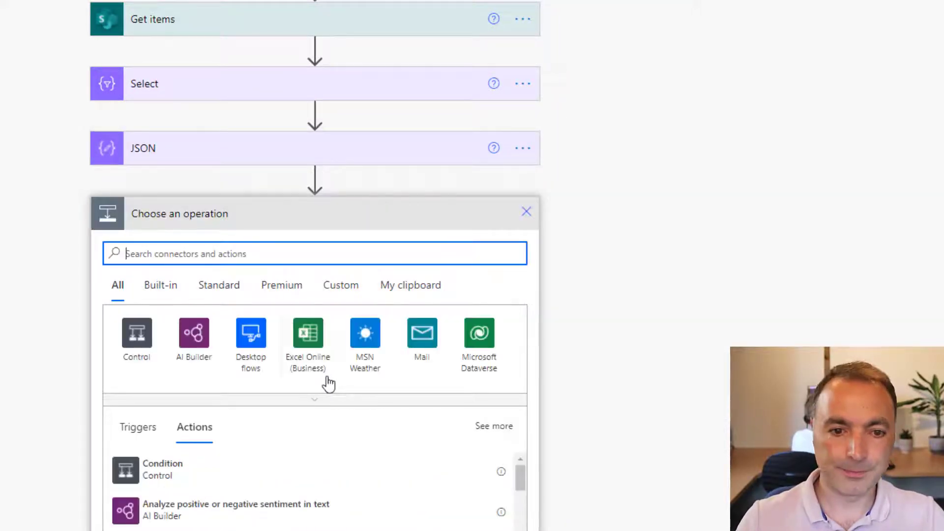
{"action": "type", "text": "compose"}
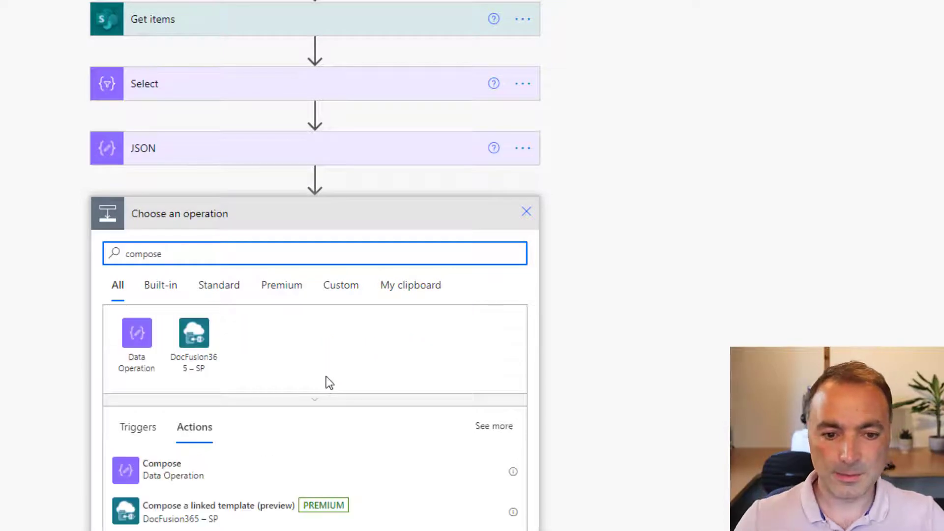
{"action": "left_click", "coordinate": [227, 473]}
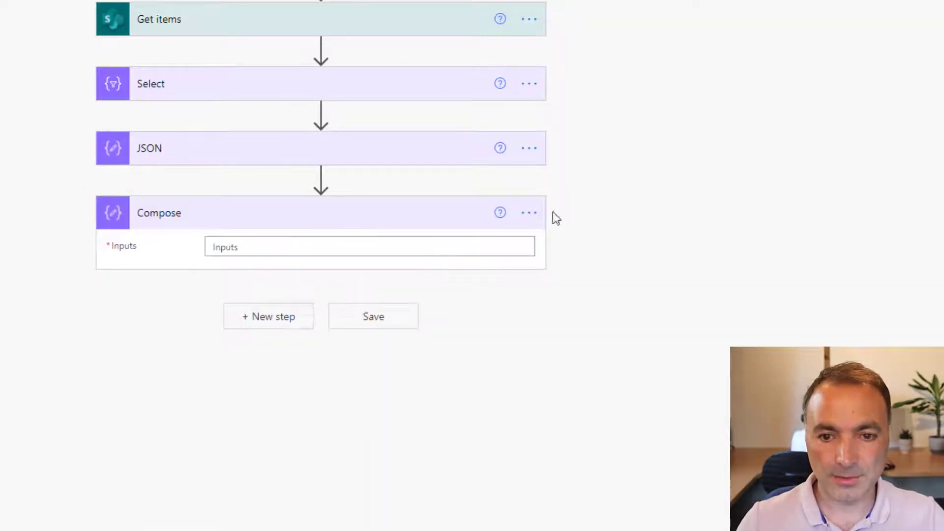
{"action": "left_click", "coordinate": [529, 212]}
{"action": "left_click", "coordinate": [601, 237]}
{"action": "type", "text": "XML"}
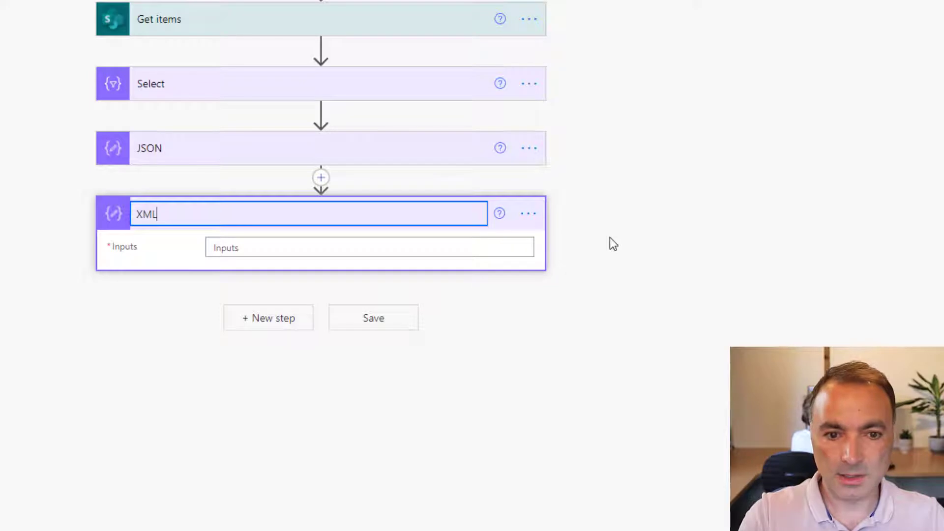
{"action": "key", "text": "Return"}
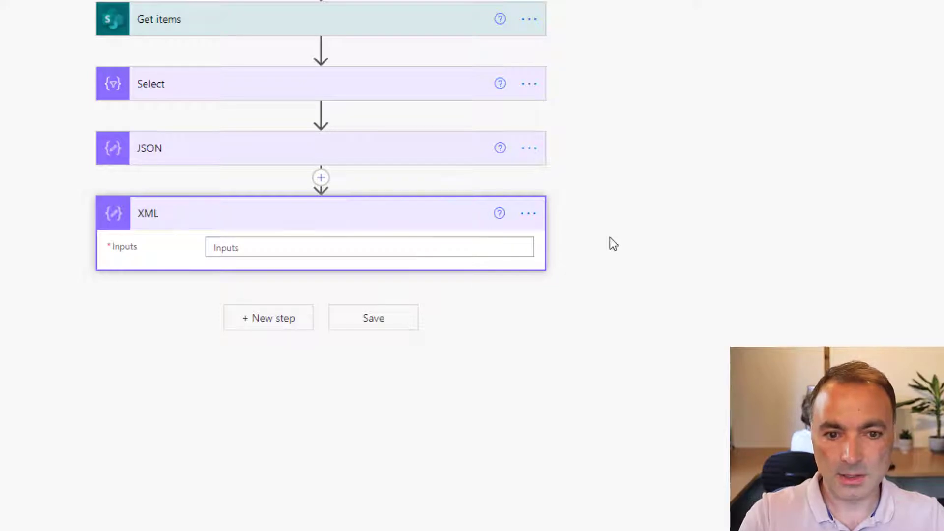
Step: Set the XML action's Inputs to the expression xml(outputs('JSON'))
{"action": "left_click", "coordinate": [459, 249]}
{"action": "left_click", "coordinate": [691, 277]}
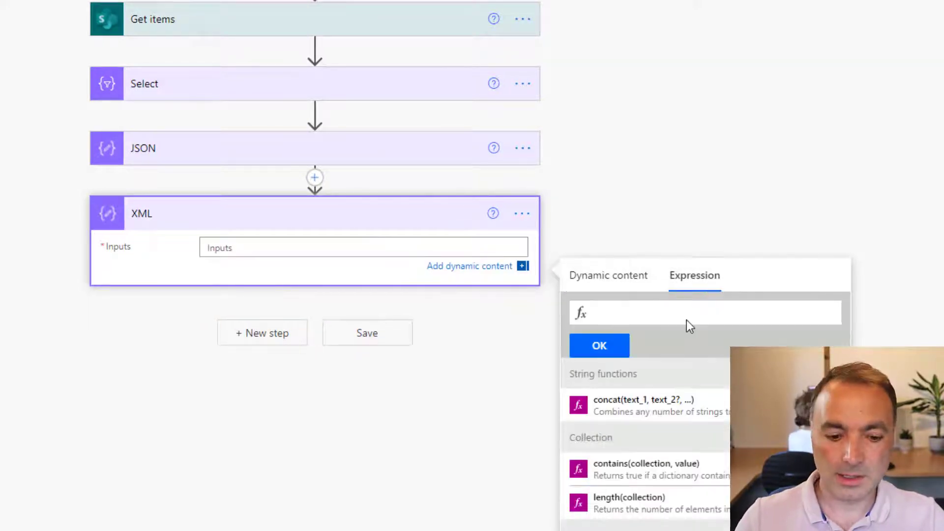
{"action": "type", "text": "xml()"}
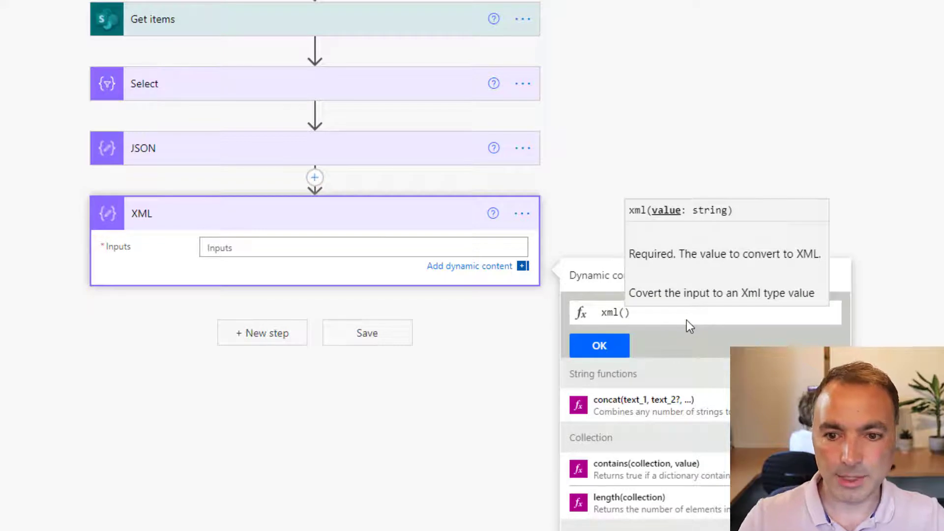
{"action": "left_click", "coordinate": [584, 290]}
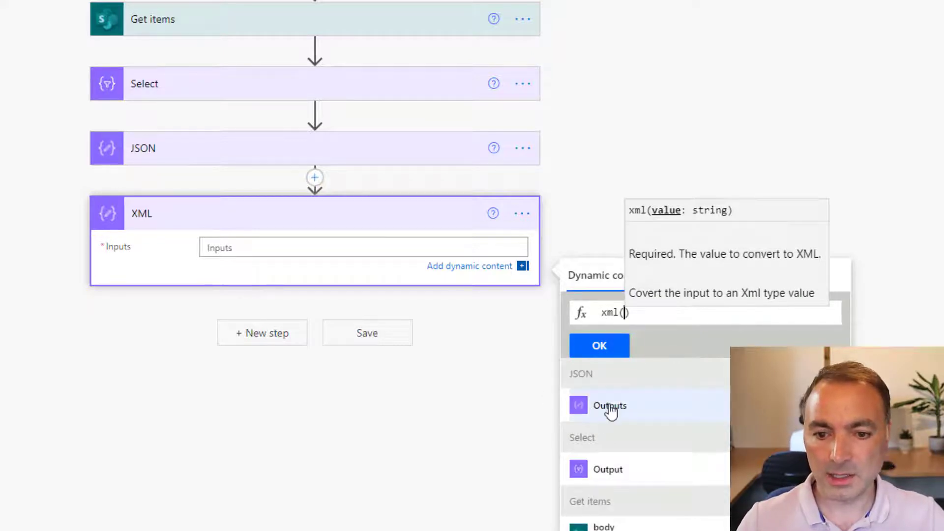
{"action": "left_click", "coordinate": [639, 411]}
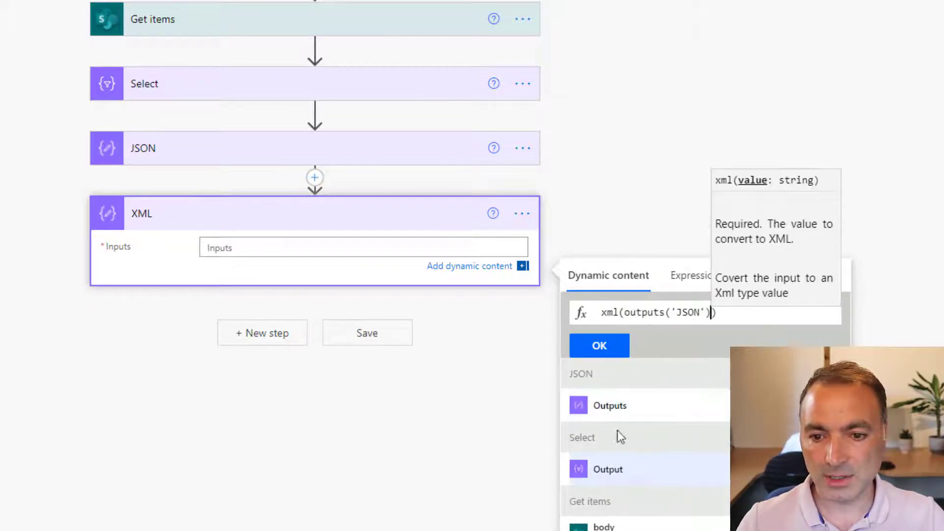
{"action": "left_click", "coordinate": [599, 346]}
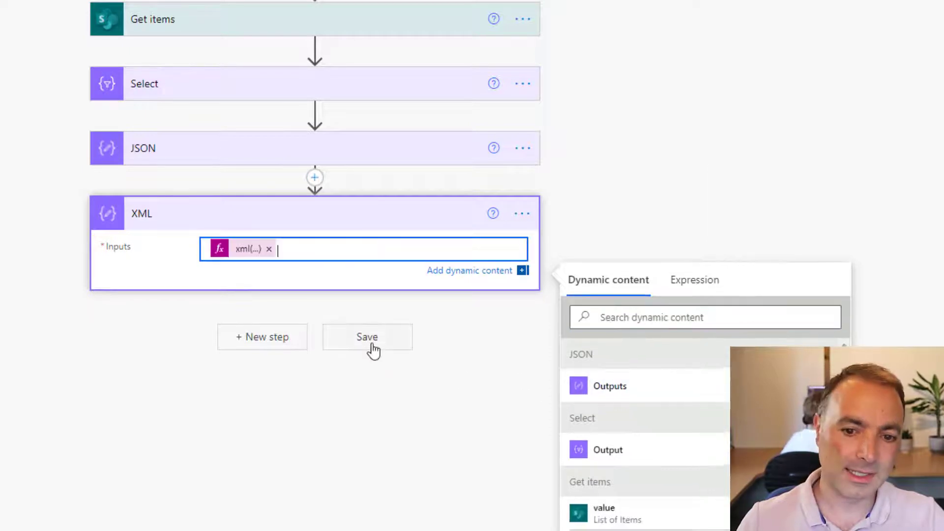
Step: Save the Instant Array Sum flow and run a manual test of it
{"action": "left_click", "coordinate": [536, 397]}
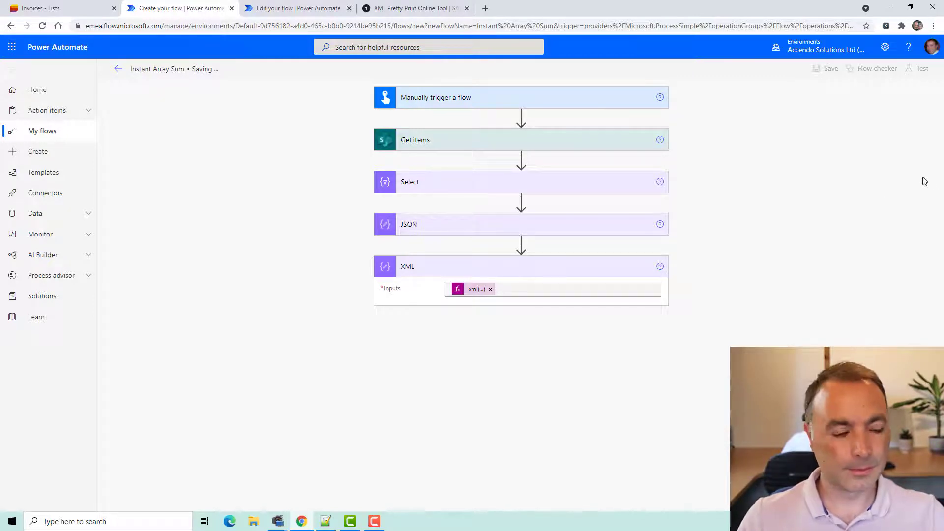
{"action": "left_click", "coordinate": [923, 69]}
{"action": "key", "text": "Return"}
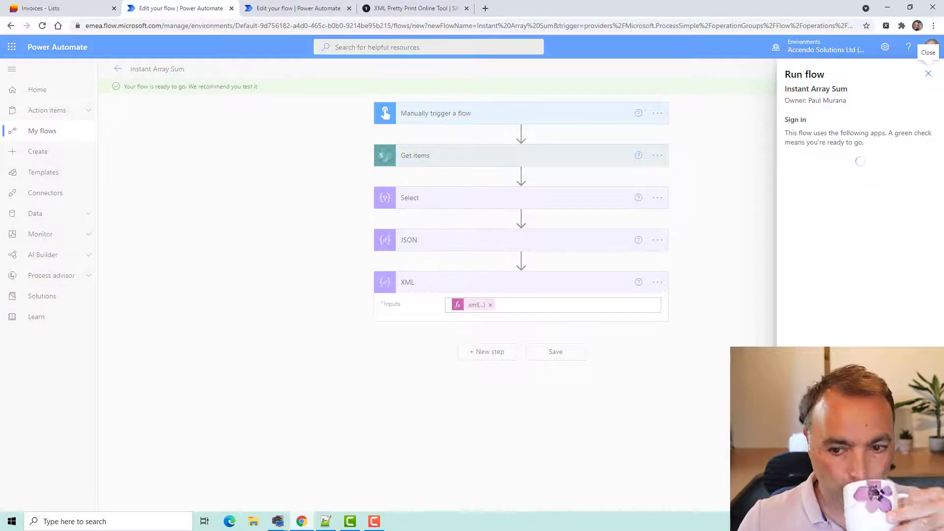
{"action": "left_click", "coordinate": [809, 496]}
{"action": "left_click", "coordinate": [809, 496]}
{"action": "left_click", "coordinate": [809, 497]}
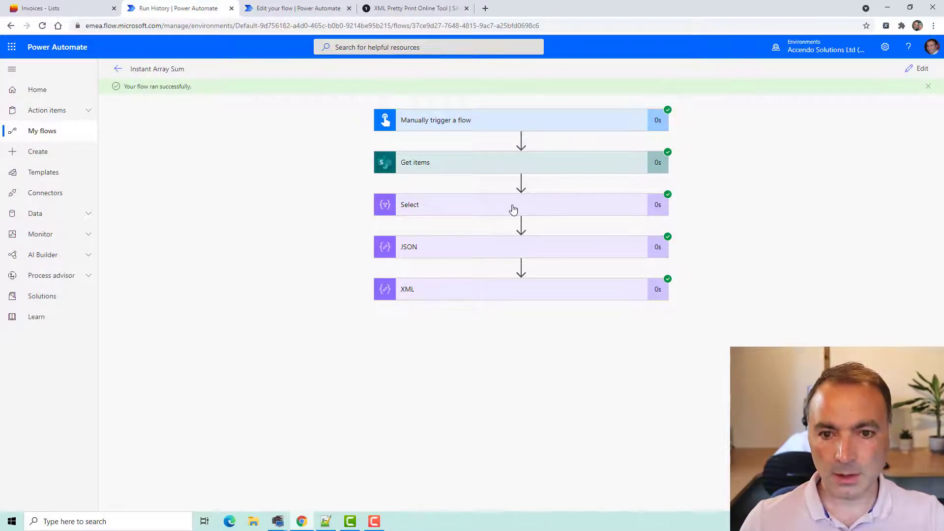
Step: Examine the array of invoice amounts in the Select action's output for the test run
{"action": "left_click", "coordinate": [460, 205]}
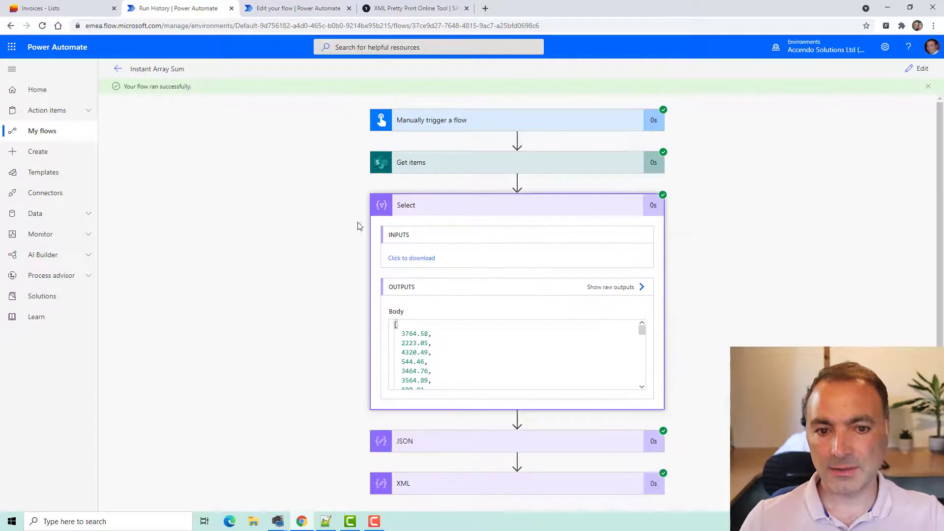
{"action": "key", "text": "ctrl+a"}
{"action": "left_click", "coordinate": [453, 322]}
{"action": "scroll", "coordinate": [468, 345], "scroll_direction": "down", "scroll_amount": 3}
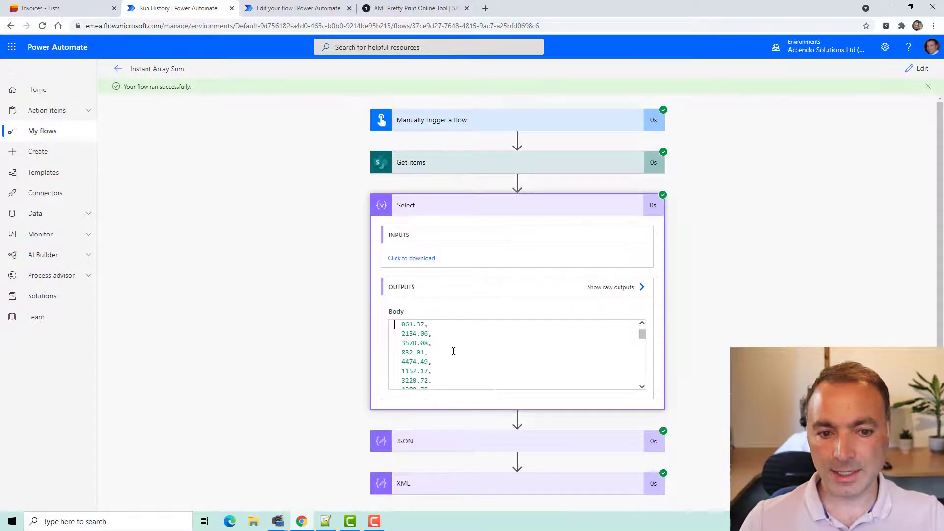
{"action": "scroll", "coordinate": [474, 350], "scroll_direction": "up", "scroll_amount": 5}
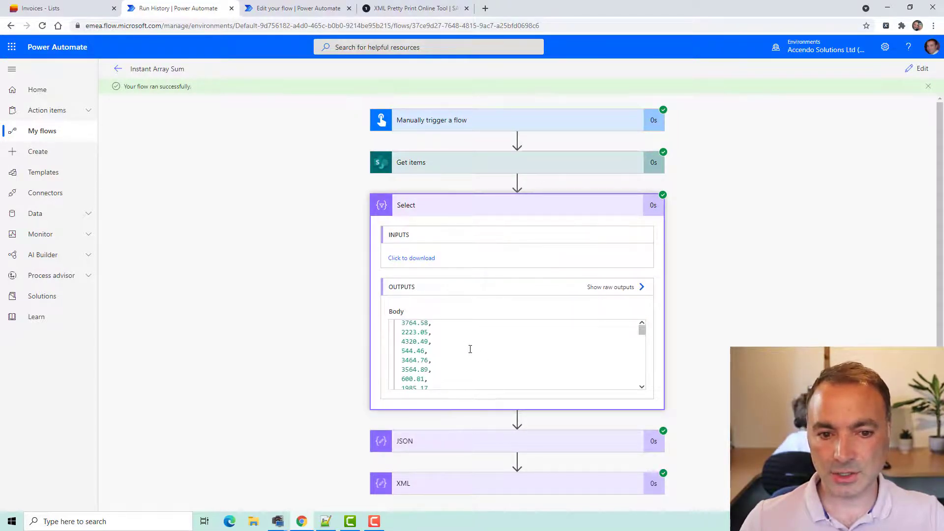
{"action": "left_click", "coordinate": [457, 206]}
Step: Examine how the JSON action wraps the amounts in its root and Numbers elements
{"action": "left_click", "coordinate": [446, 250]}
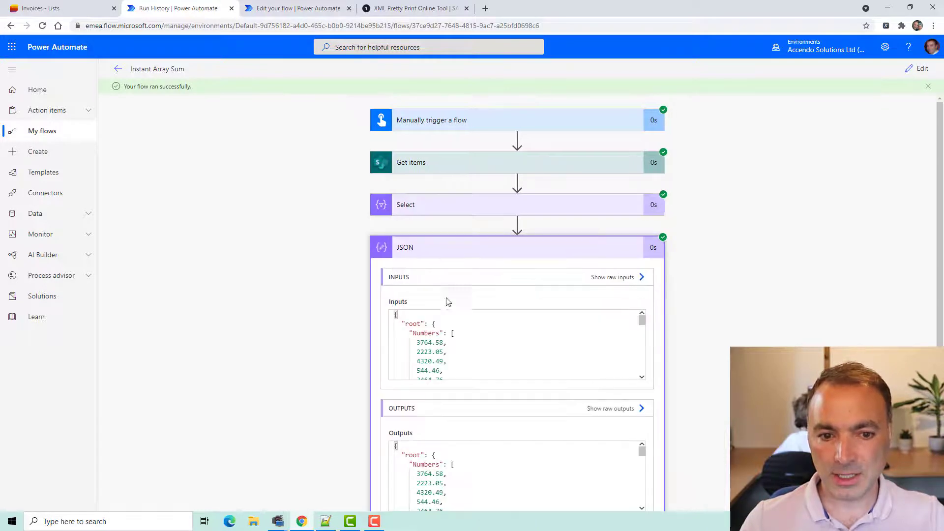
{"action": "left_click_drag", "start_coordinate": [418, 318], "coordinate": [459, 335]}
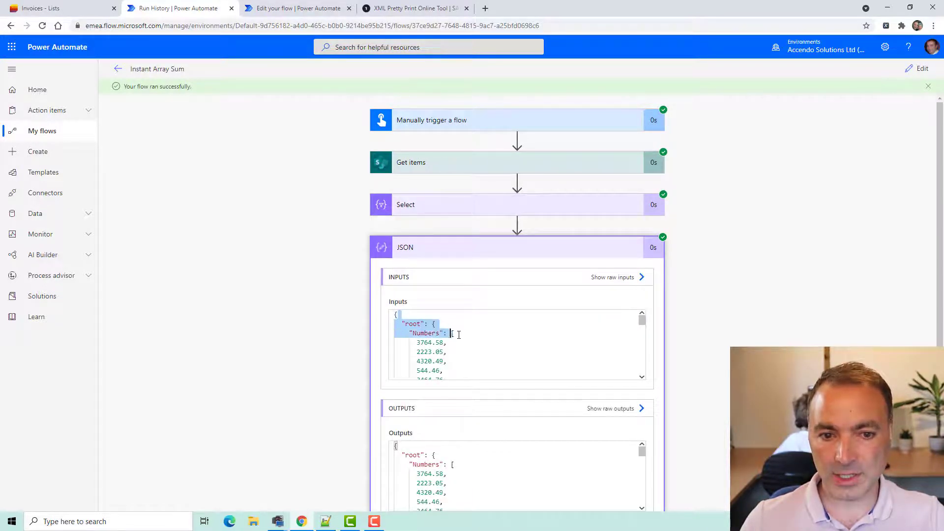
{"action": "left_click", "coordinate": [456, 335]}
{"action": "left_click", "coordinate": [413, 324]}
{"action": "left_click", "coordinate": [426, 334]}
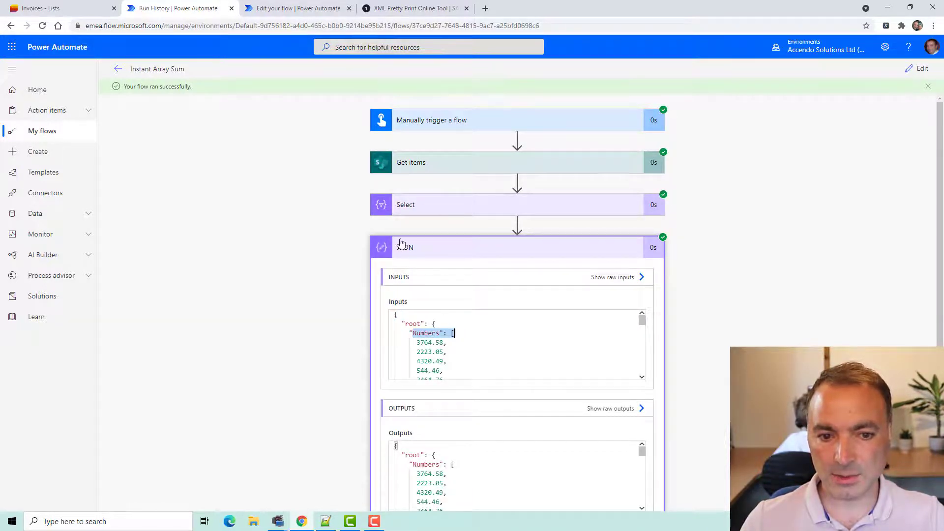
{"action": "left_click", "coordinate": [412, 248]}
Step: Show the raw inputs of the XML action from the test run and copy the whole XML string
{"action": "left_click", "coordinate": [482, 284]}
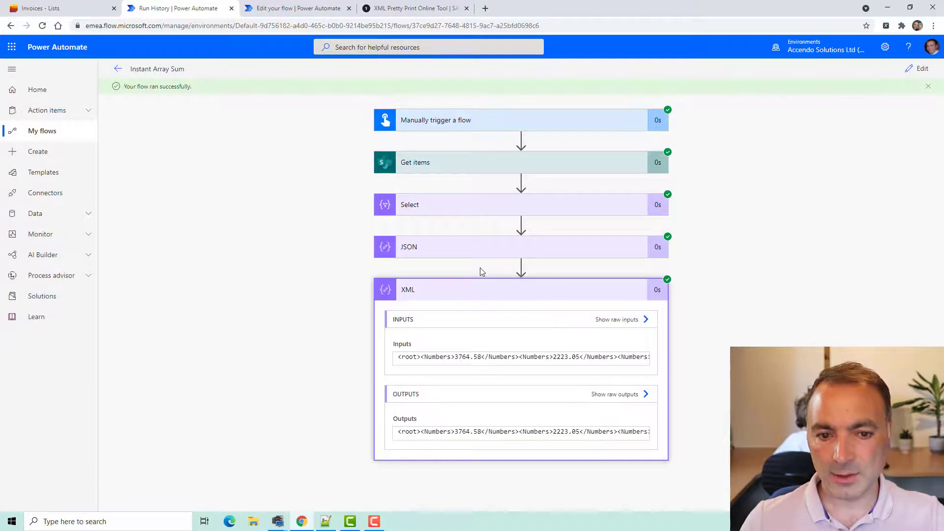
{"action": "left_click", "coordinate": [634, 323]}
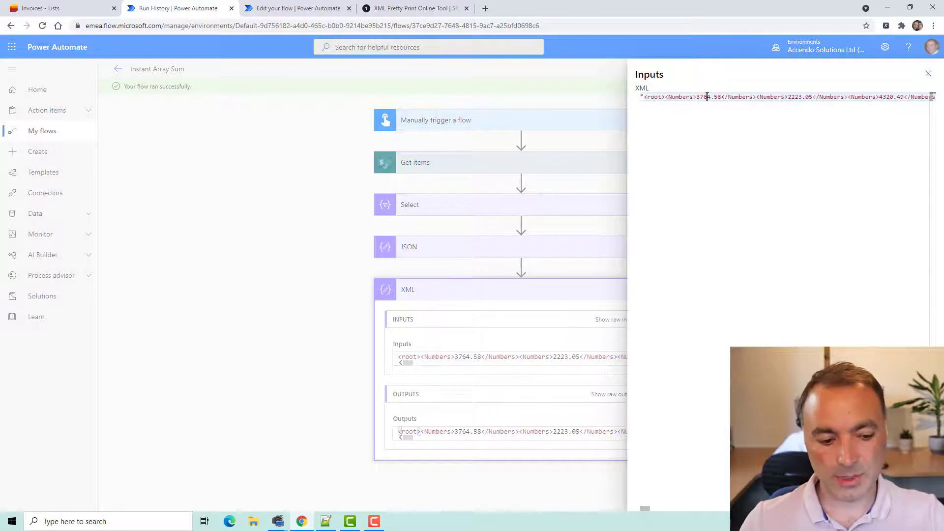
{"action": "triple_click", "coordinate": [707, 96]}
{"action": "key", "text": "ctrl+c"}
Step: Switch to the XML Pretty Print online tool, paste the copied XML and try to format it
{"action": "left_click", "coordinate": [412, 7]}
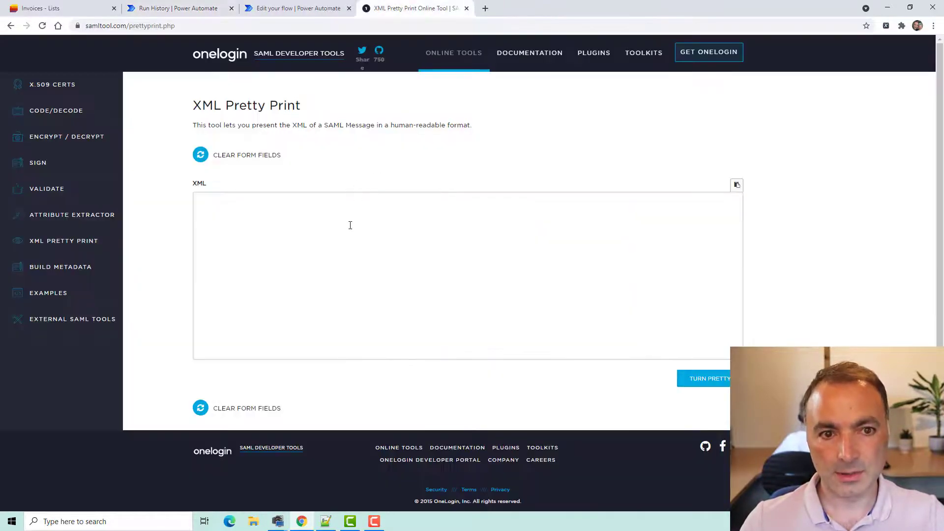
{"action": "left_click", "coordinate": [350, 224]}
{"action": "key", "text": "ctrl+v"}
{"action": "left_click", "coordinate": [701, 379]}
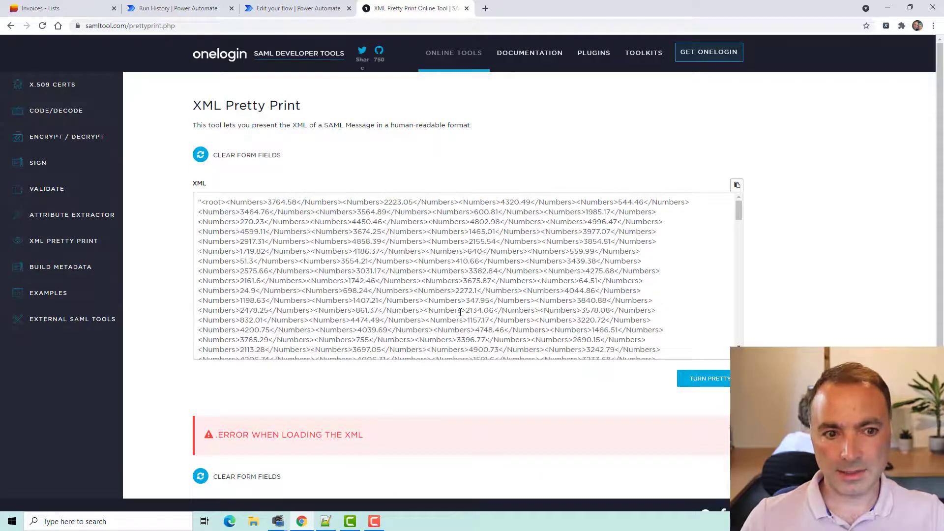
Step: Remove the quotation marks at the start and end of the pasted XML and pretty-print it
{"action": "left_click", "coordinate": [203, 202]}
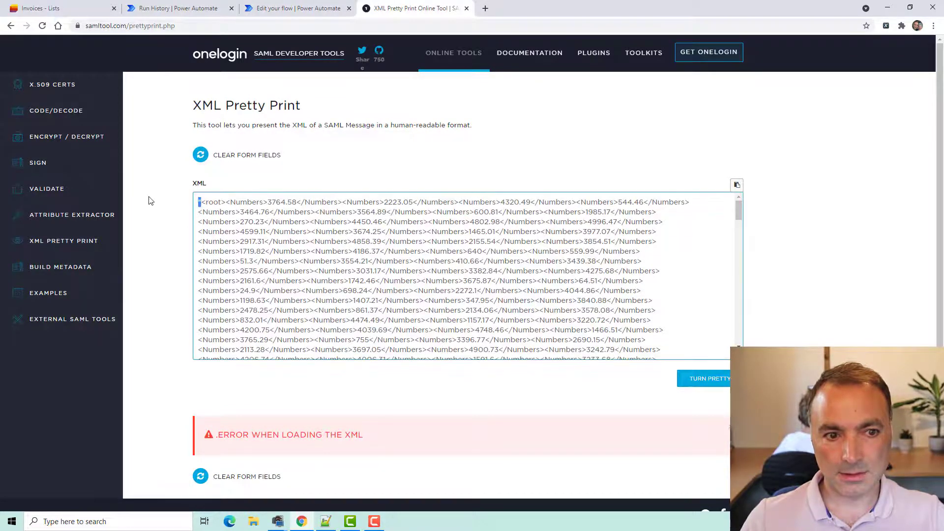
{"action": "key", "text": "BackSpace"}
{"action": "key", "text": "Page_Down"}
{"action": "key", "text": "Page_Down"}
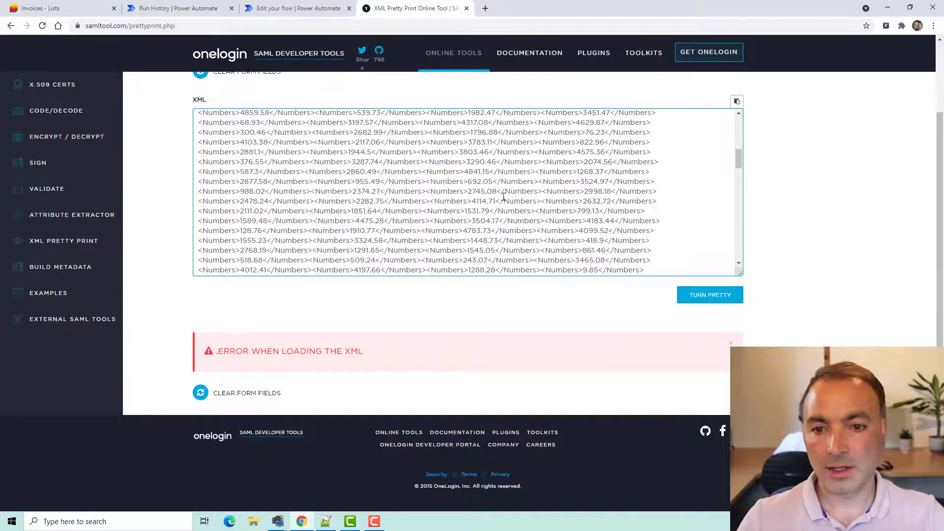
{"action": "left_click_drag", "start_coordinate": [740, 154], "coordinate": [740, 249]}
{"action": "left_click", "coordinate": [705, 265]}
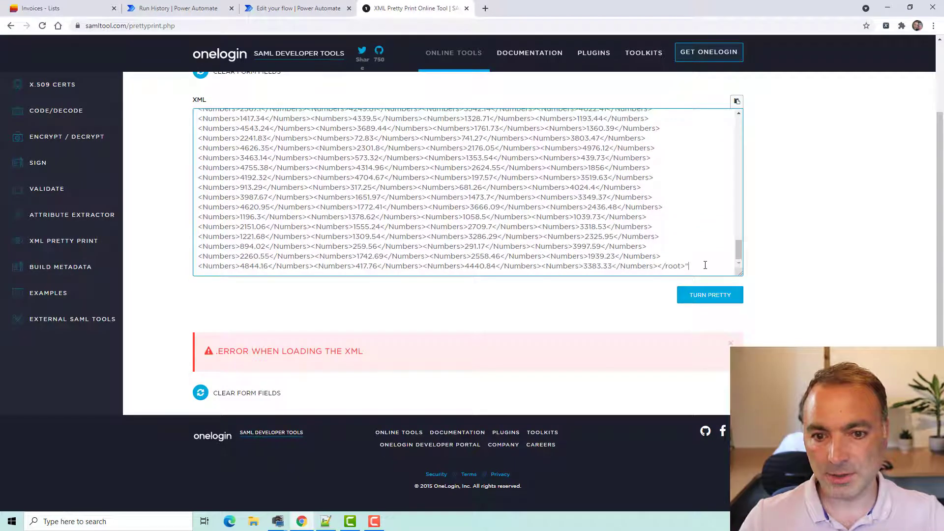
{"action": "left_click", "coordinate": [711, 294]}
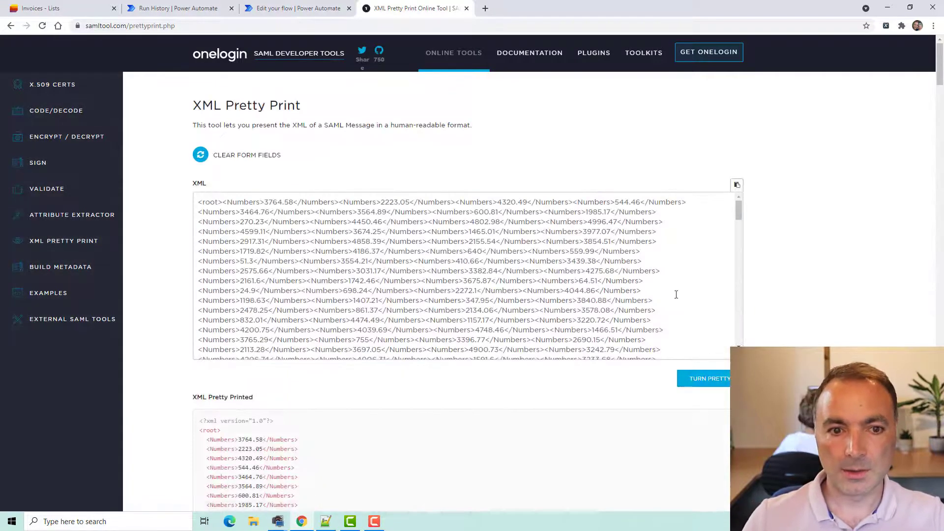
Step: Examine the root and Numbers elements in the pretty-printed XML
{"action": "scroll", "coordinate": [354, 281], "scroll_direction": "down", "scroll_amount": 8}
{"action": "scroll", "coordinate": [353, 281], "scroll_direction": "up", "scroll_amount": 5}
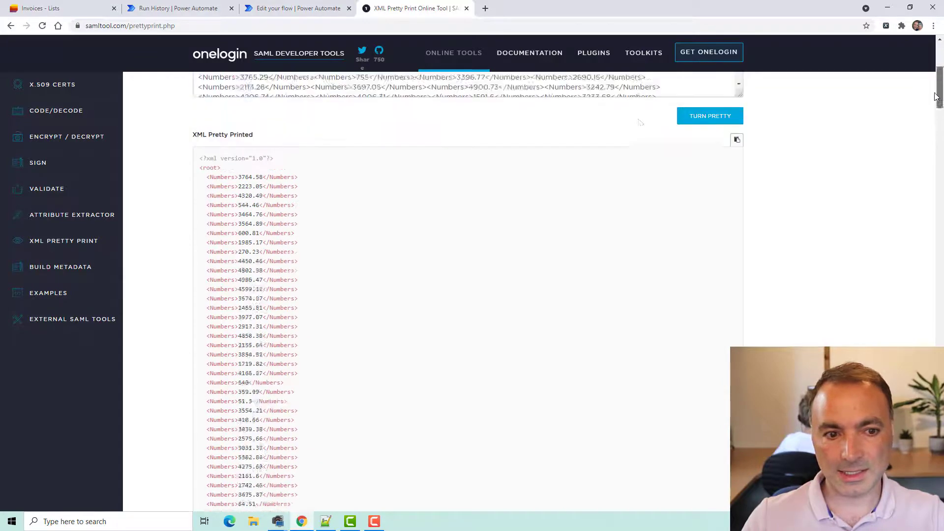
{"action": "left_click_drag", "start_coordinate": [338, 369], "coordinate": [197, 238]}
{"action": "left_click", "coordinate": [216, 245]}
{"action": "double_click", "coordinate": [210, 235]}
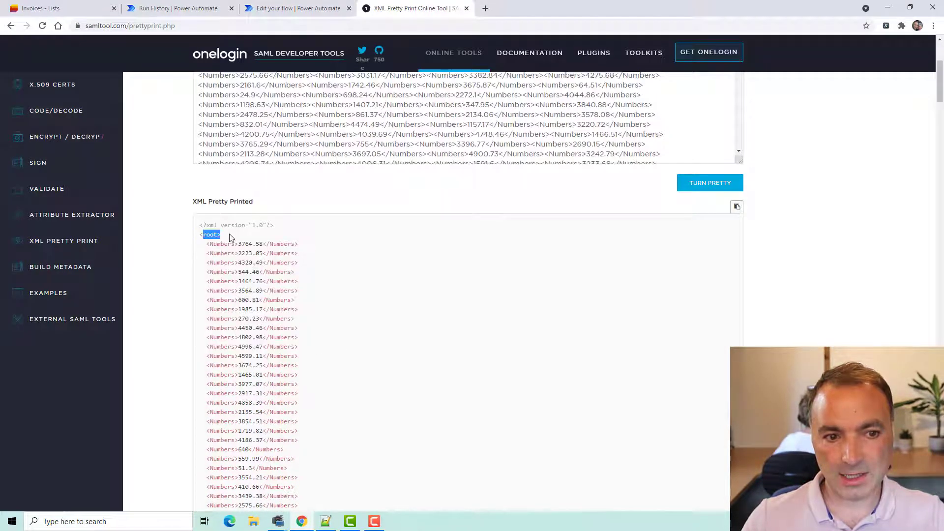
Step: Switch back to the Instant Array Sum run in Power Automate, close the raw inputs and open the flow for editing
{"action": "left_click", "coordinate": [280, 10]}
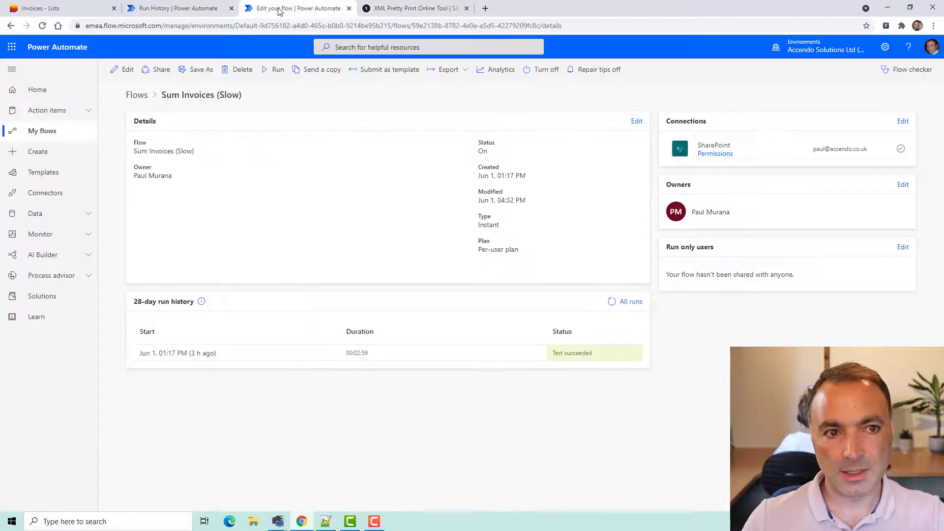
{"action": "left_click", "coordinate": [211, 8]}
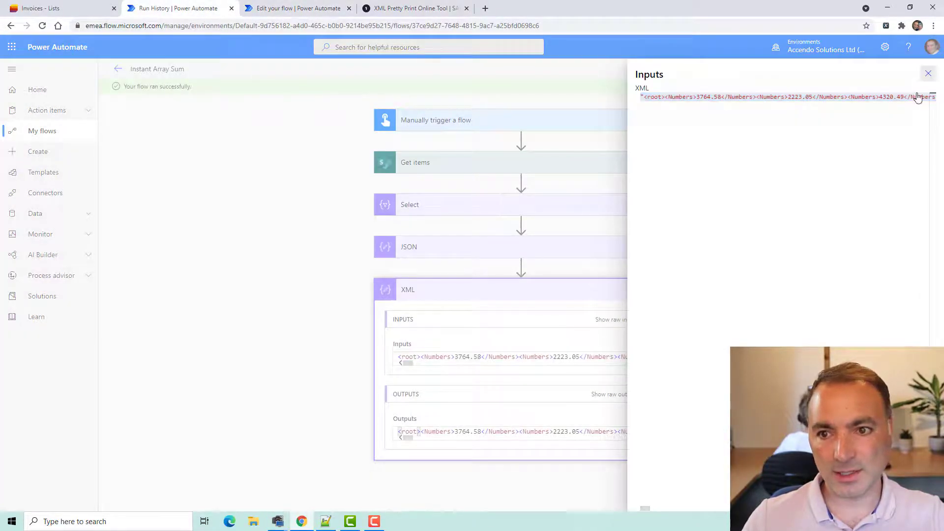
{"action": "left_click", "coordinate": [928, 73]}
{"action": "left_click", "coordinate": [517, 298]}
{"action": "left_click", "coordinate": [917, 69]}
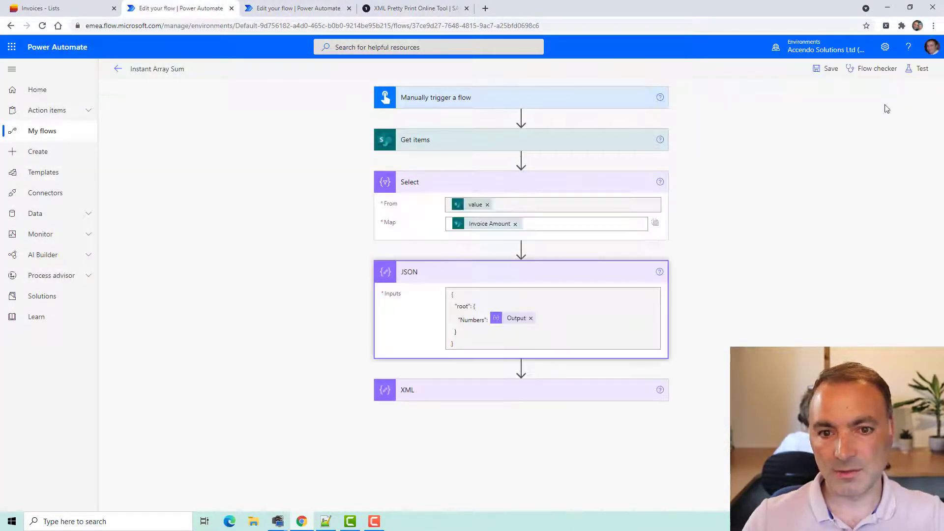
Step: Add a Compose action after the XML action and rename it SUM
{"action": "left_click", "coordinate": [479, 430]}
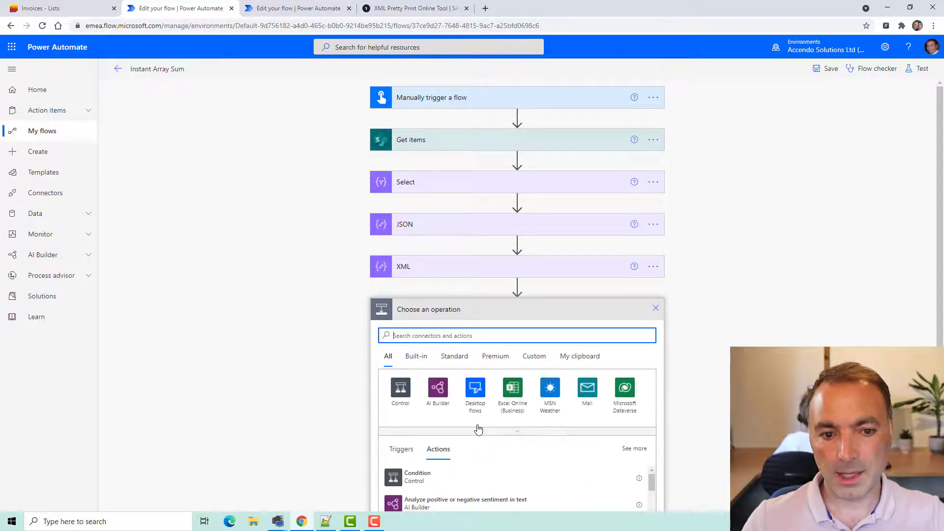
{"action": "type", "text": "compose"}
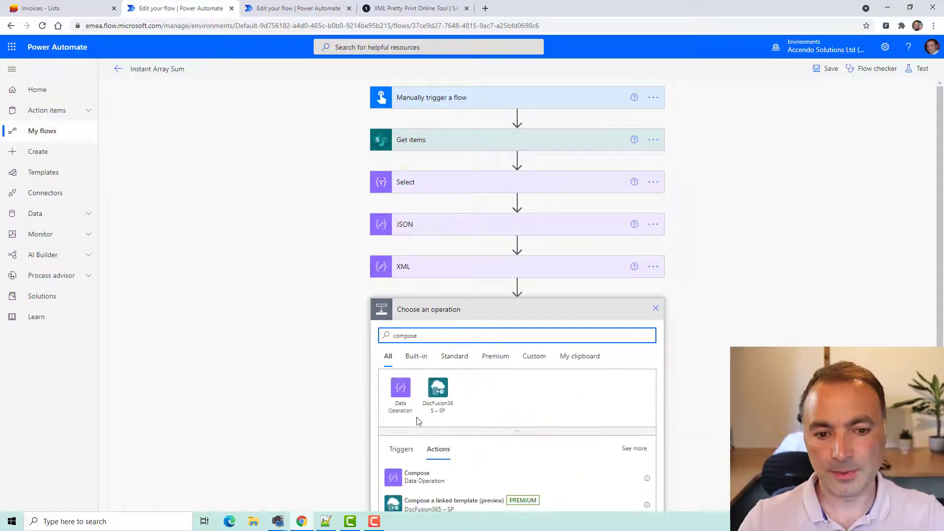
{"action": "left_click", "coordinate": [417, 475]}
{"action": "left_click", "coordinate": [657, 309]}
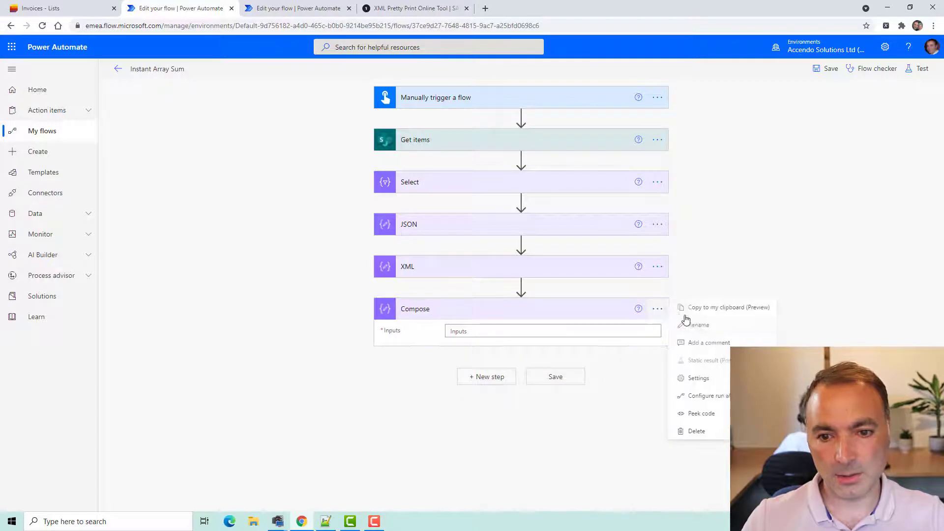
{"action": "left_click", "coordinate": [691, 325]}
{"action": "type", "text": "SUM"}
{"action": "key", "text": "Return"}
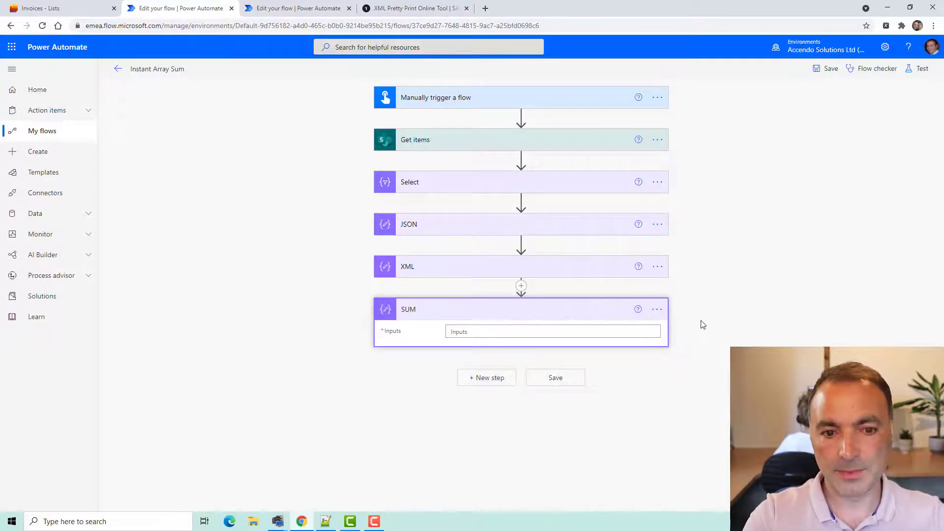
Step: Cut xpath(xml(outputs('JSON')), 'sum(/root/Numbers)') from the Notepad++ notes and paste it as an expression for SUM's Inputs
{"action": "left_click", "coordinate": [448, 331]}
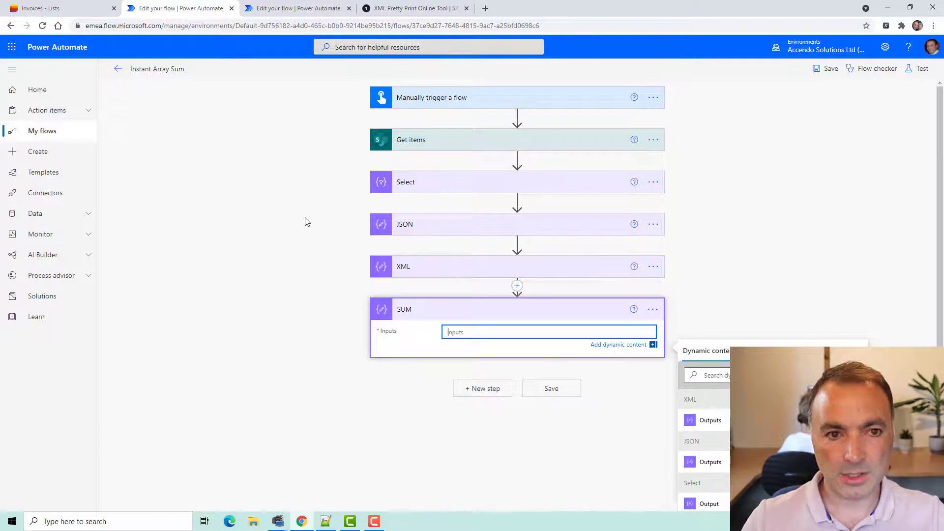
{"action": "key", "text": "alt+Tab"}
{"action": "left_click", "coordinate": [223, 268]}
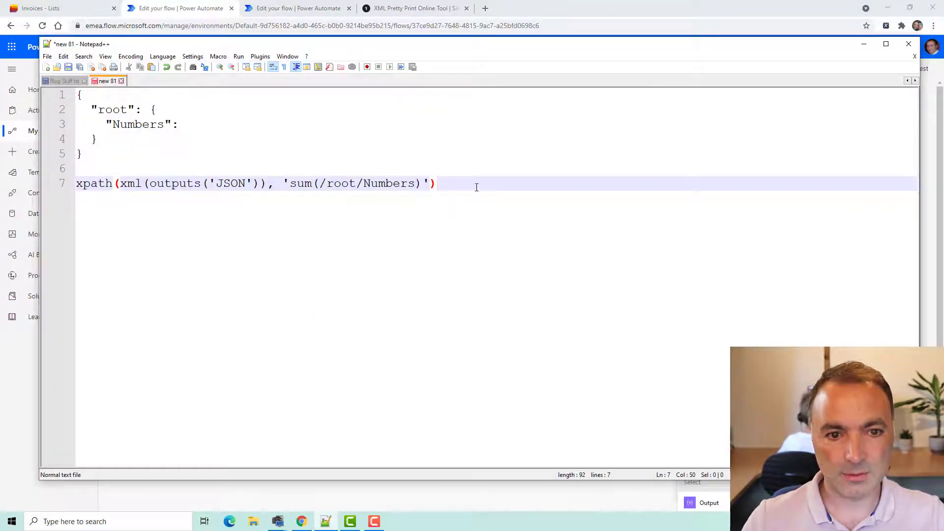
{"action": "left_click_drag", "start_coordinate": [447, 191], "coordinate": [45, 183]}
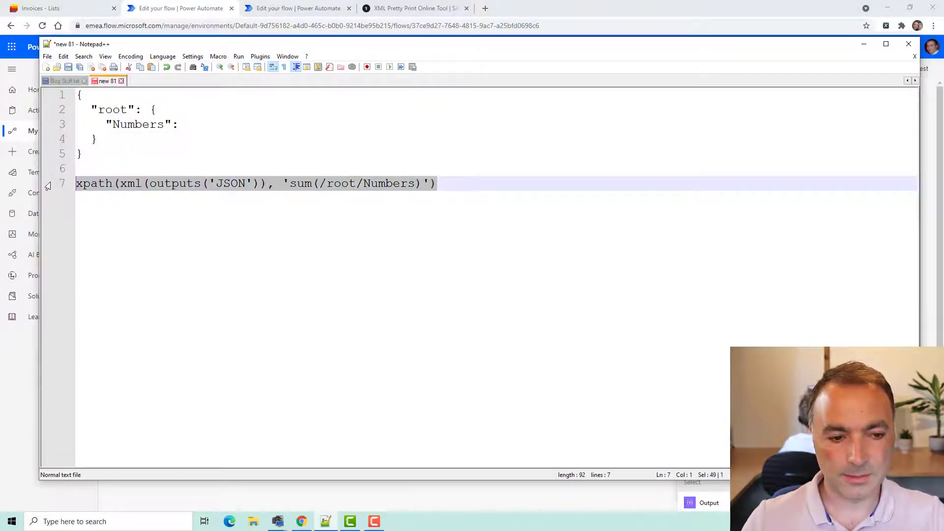
{"action": "key", "text": "ctrl+x"}
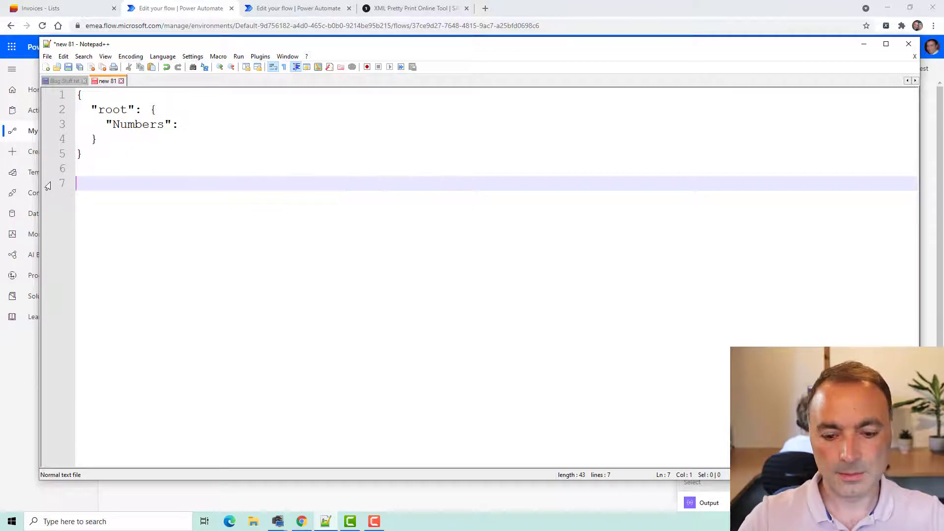
{"action": "left_click", "coordinate": [305, 15]}
{"action": "left_click", "coordinate": [165, 14]}
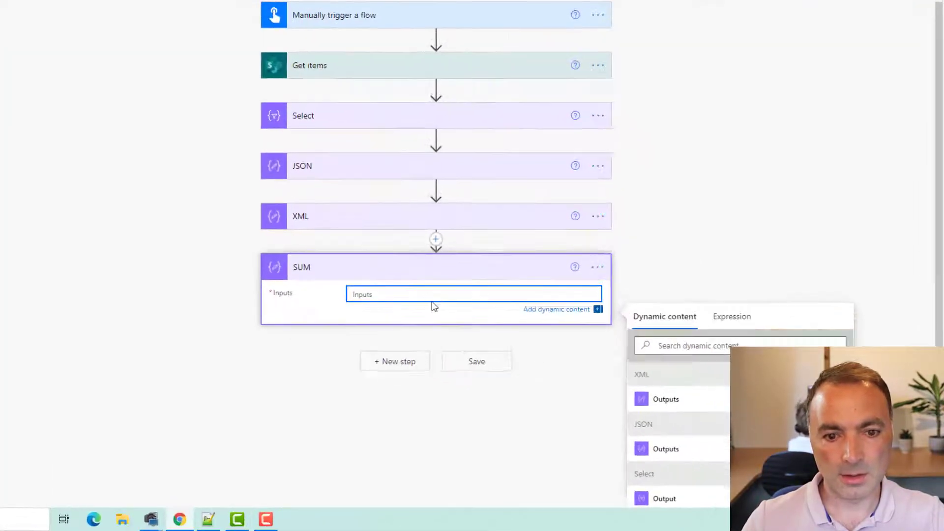
{"action": "left_click", "coordinate": [765, 350]}
{"action": "key", "text": "ctrl+v"}
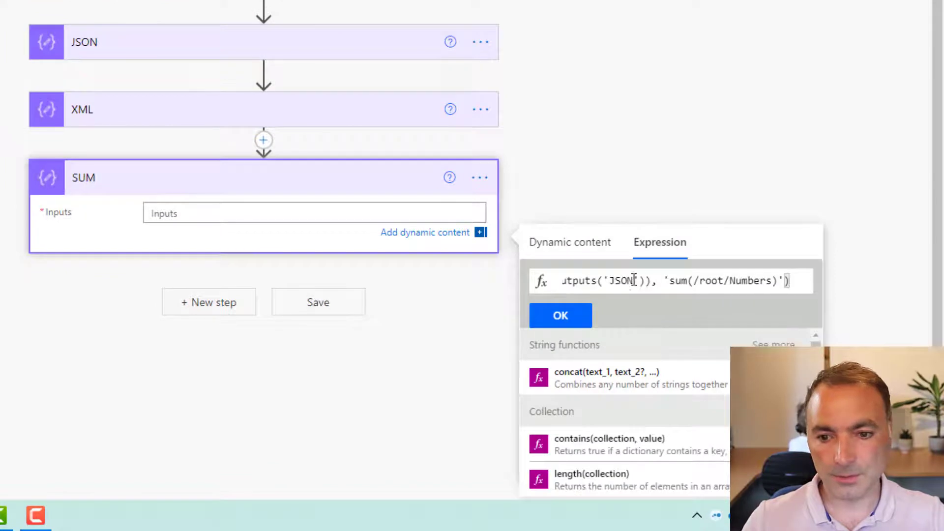
Step: Replace the xml(outputs('JSON') part of the xpath expression with the XML action's Outputs and review the sum(/root/Numbers) argument
{"action": "left_click_drag", "start_coordinate": [638, 280], "coordinate": [600, 277]}
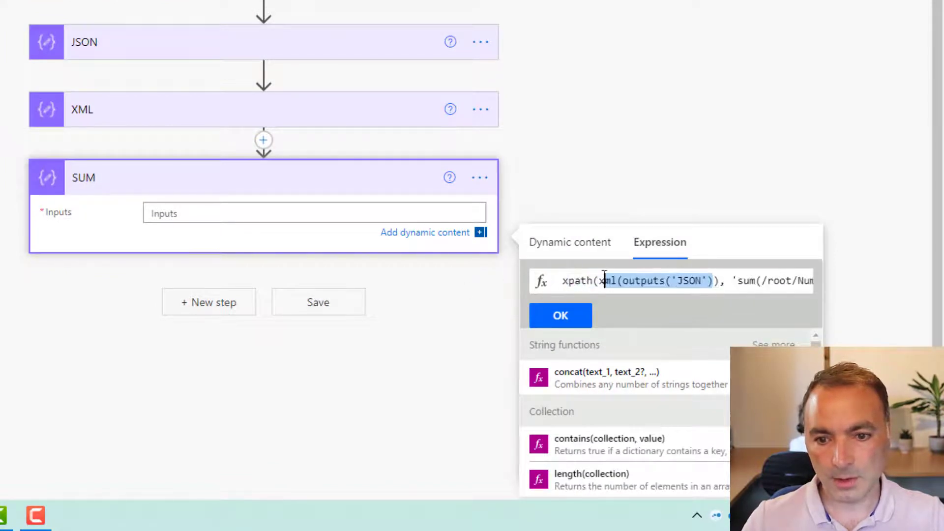
{"action": "key", "text": "Delete"}
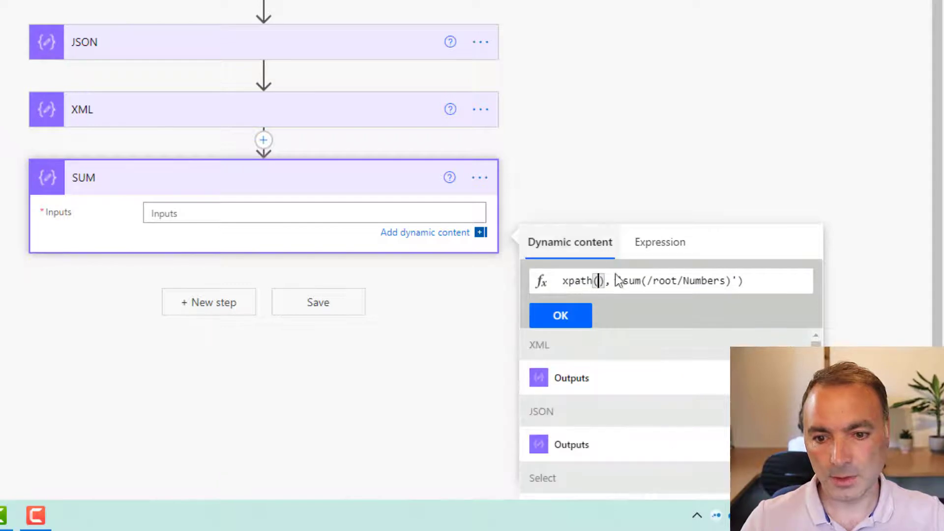
{"action": "left_click", "coordinate": [561, 378]}
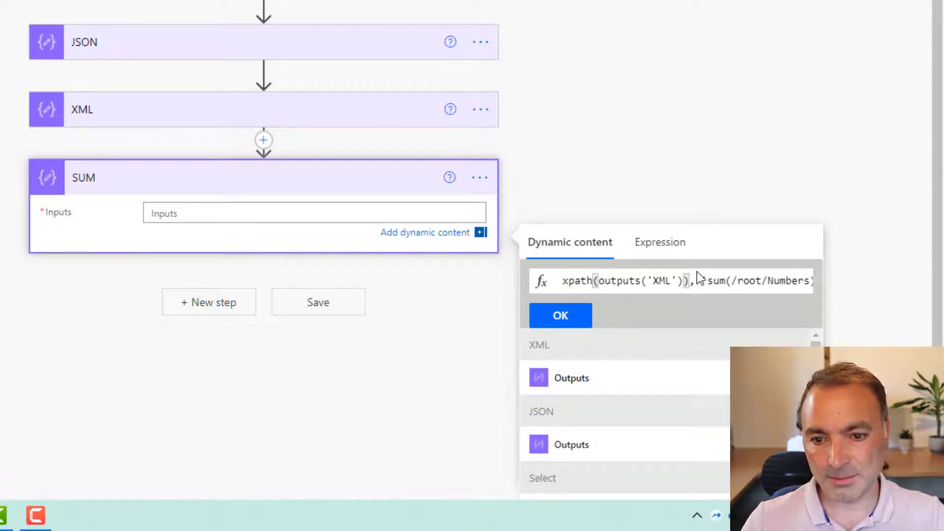
{"action": "left_click_drag", "start_coordinate": [716, 280], "coordinate": [769, 288]}
{"action": "double_click", "coordinate": [678, 281]}
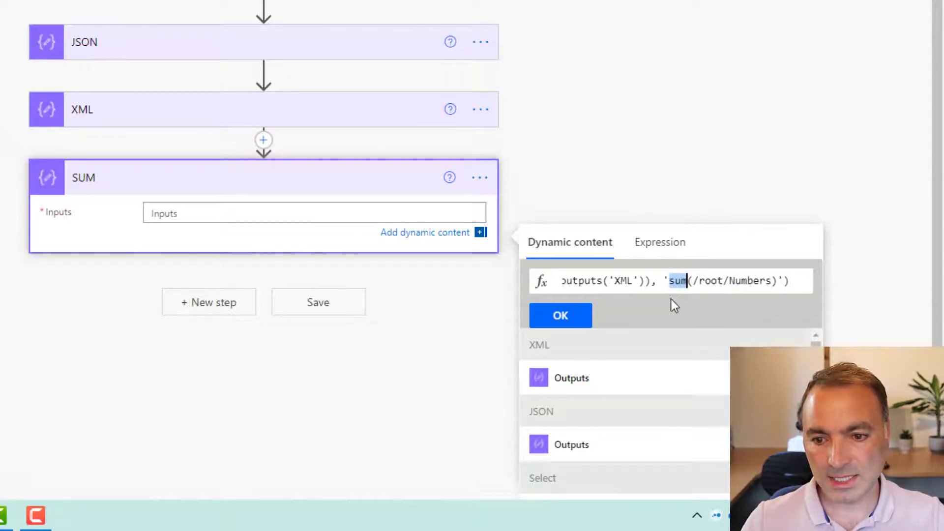
{"action": "left_click", "coordinate": [701, 279]}
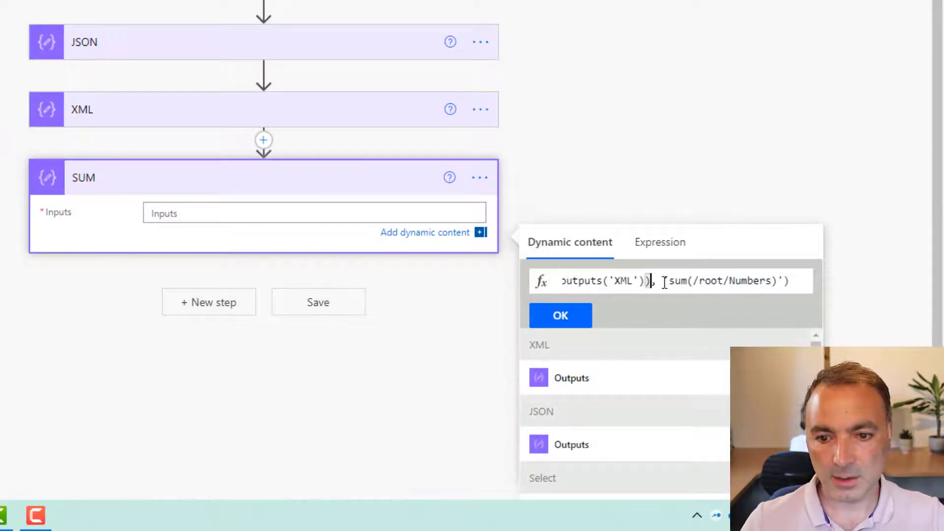
Step: Remove the surplus closing parenthesis after outputs('XML') and insert the finished xpath expression into SUM's Inputs
{"action": "key", "text": "Home"}
{"action": "key", "text": "ctrl+Right"}
{"action": "key", "text": "ctrl+Right"}
{"action": "key", "text": "ctrl+Right"}
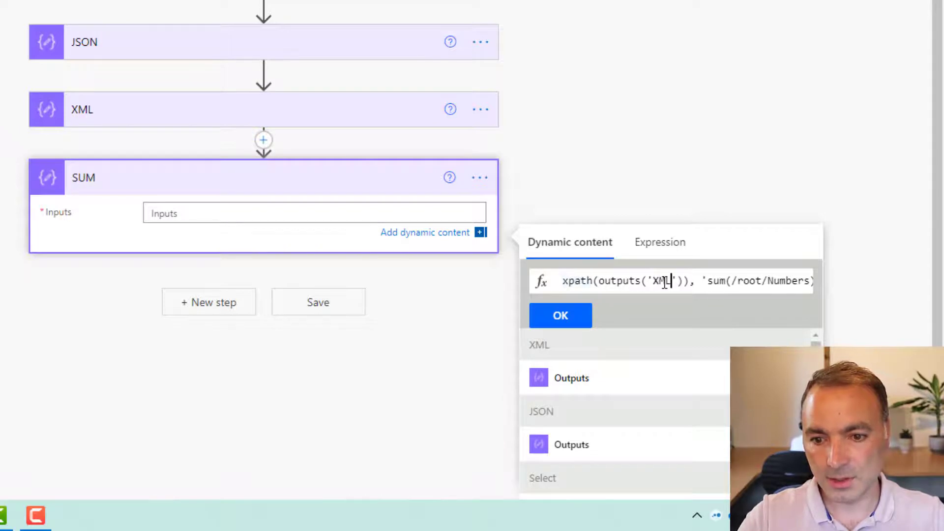
{"action": "key", "text": "Right"}
{"action": "key", "text": "Right"}
{"action": "key", "text": "Right"}
{"action": "key", "text": "BackSpace"}
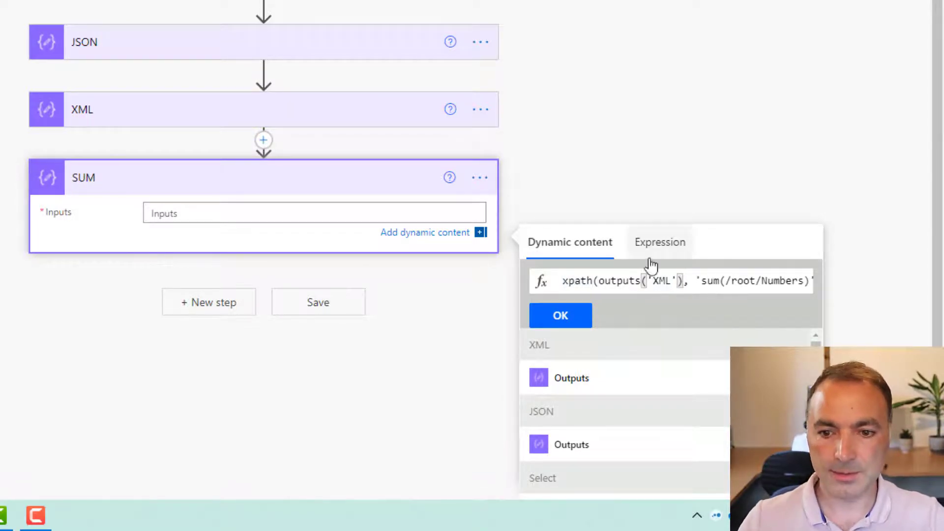
{"action": "left_click", "coordinate": [570, 322]}
Step: Save and test-run the Instant Array Sum flow, and examine the SUM action's output in the run
{"action": "left_click", "coordinate": [319, 305]}
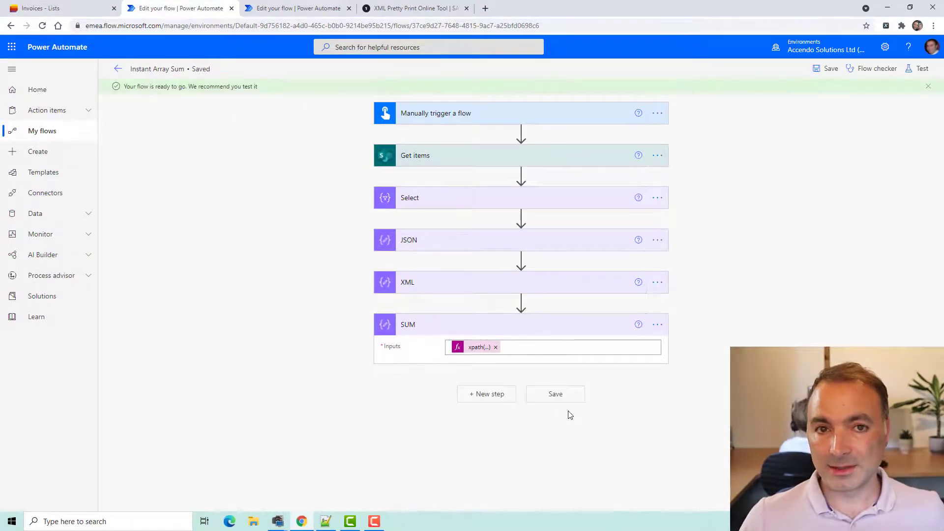
{"action": "left_click", "coordinate": [918, 75]}
{"action": "left_click", "coordinate": [796, 511]}
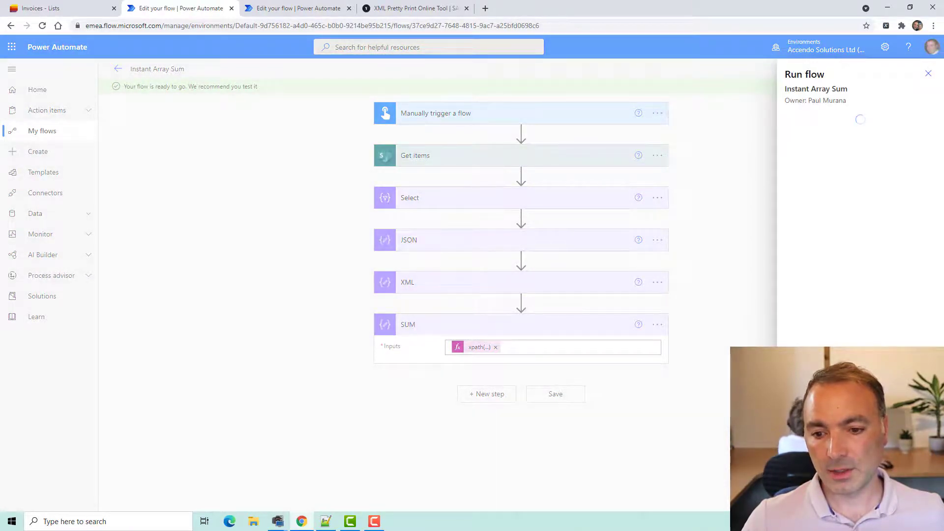
{"action": "left_click", "coordinate": [802, 510]}
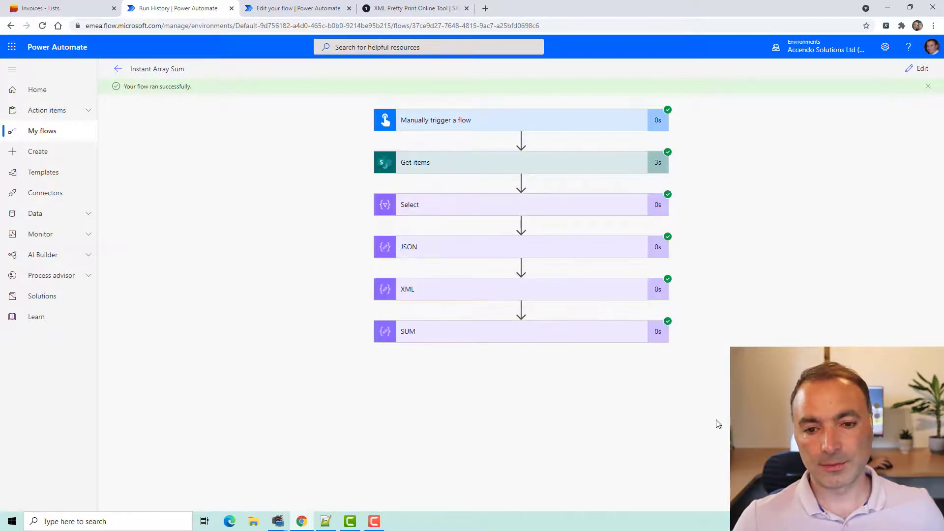
{"action": "left_click", "coordinate": [565, 336]}
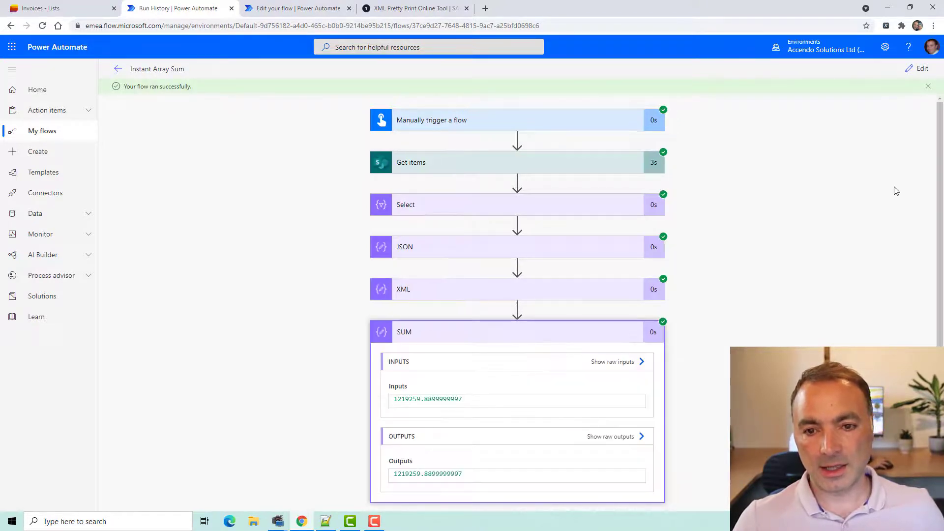
{"action": "scroll", "coordinate": [501, 369], "scroll_direction": "down", "scroll_amount": 1}
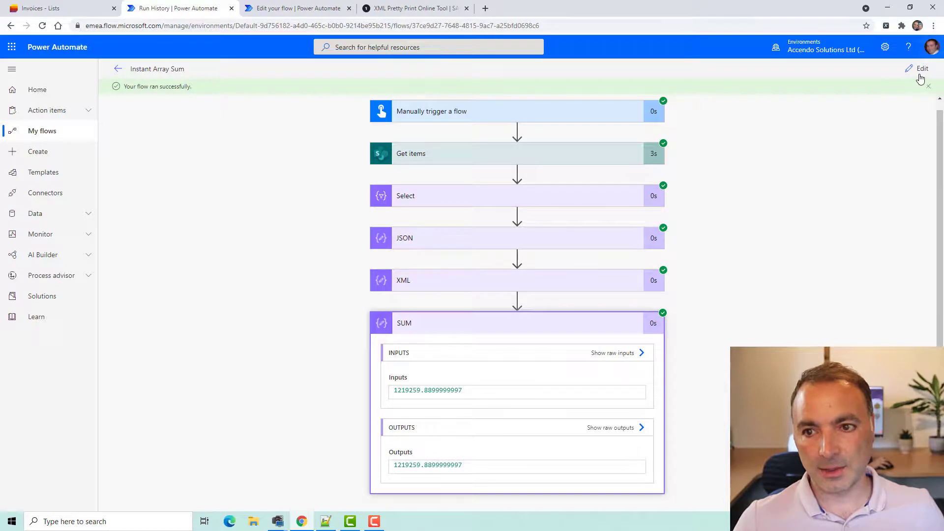
Step: Reopen the flow for editing and add a Format number action after SUM, with SUM's Outputs as its Number
{"action": "left_click", "coordinate": [921, 78]}
{"action": "left_click", "coordinate": [487, 380]}
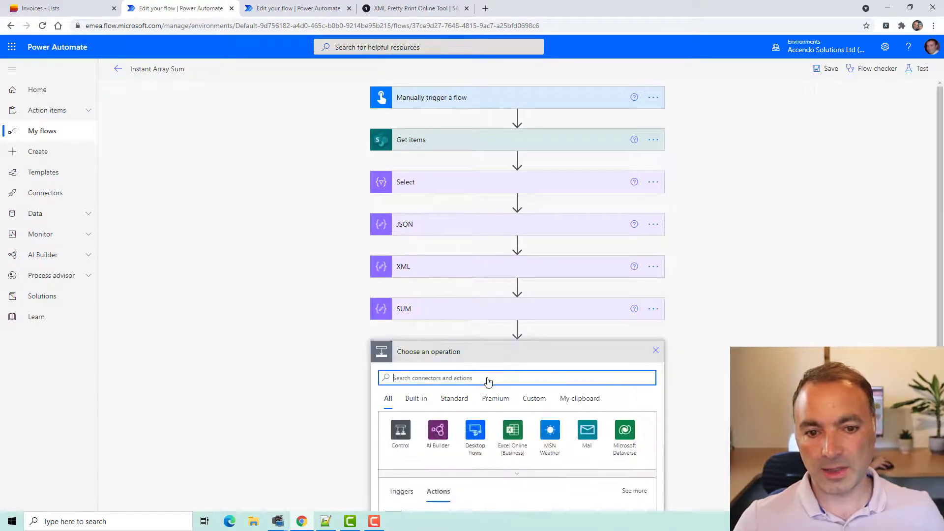
{"action": "type", "text": "format"}
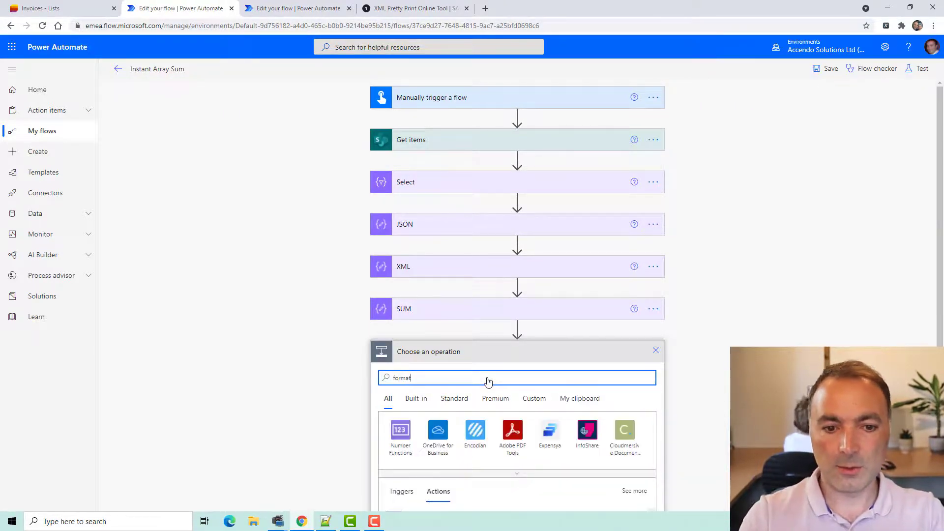
{"action": "scroll", "coordinate": [485, 382], "scroll_direction": "down", "scroll_amount": 2}
{"action": "left_click", "coordinate": [541, 417]}
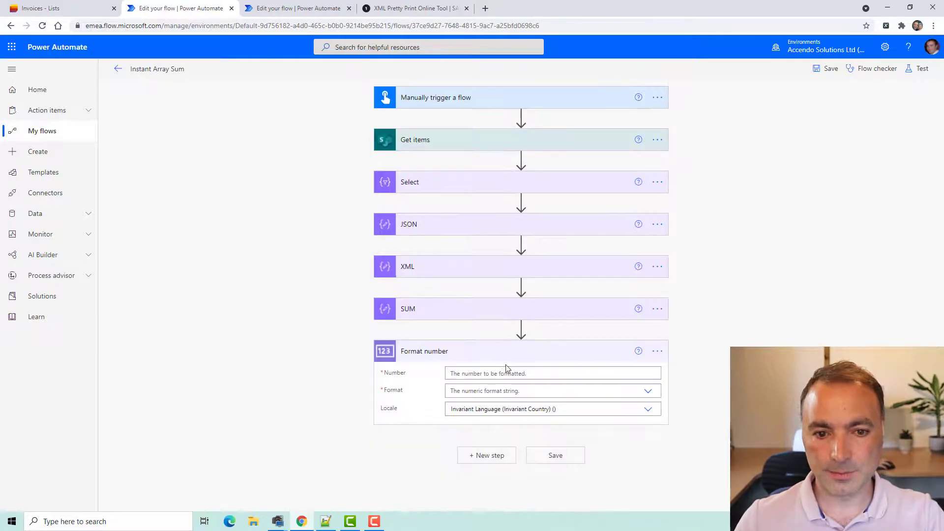
{"action": "left_click", "coordinate": [507, 373]}
{"action": "left_click", "coordinate": [710, 464]}
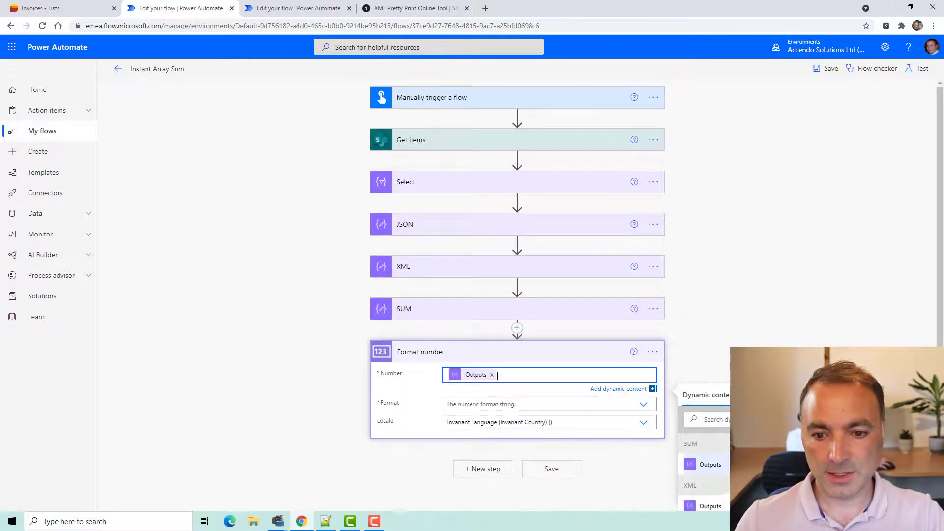
Step: Set the Format number action's Format to 1,234.00 and save the flow
{"action": "left_click", "coordinate": [484, 404]}
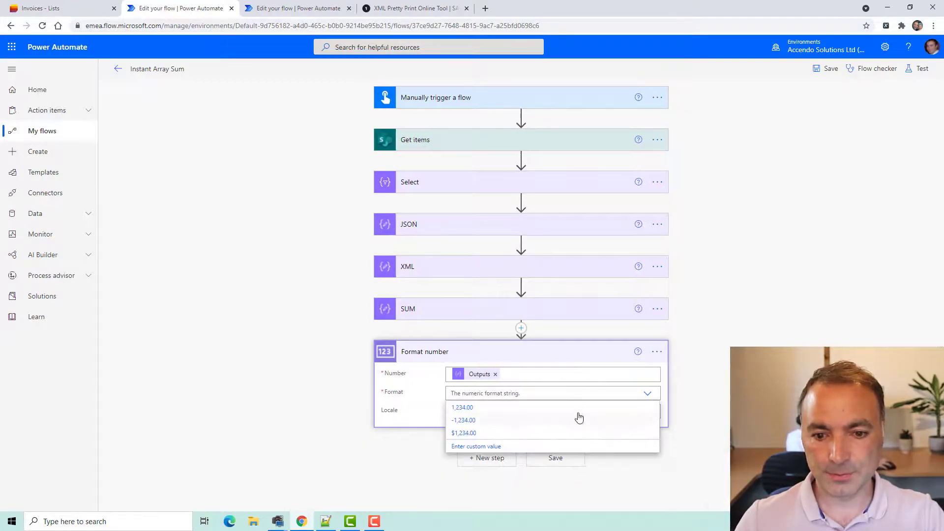
{"action": "left_click", "coordinate": [487, 408]}
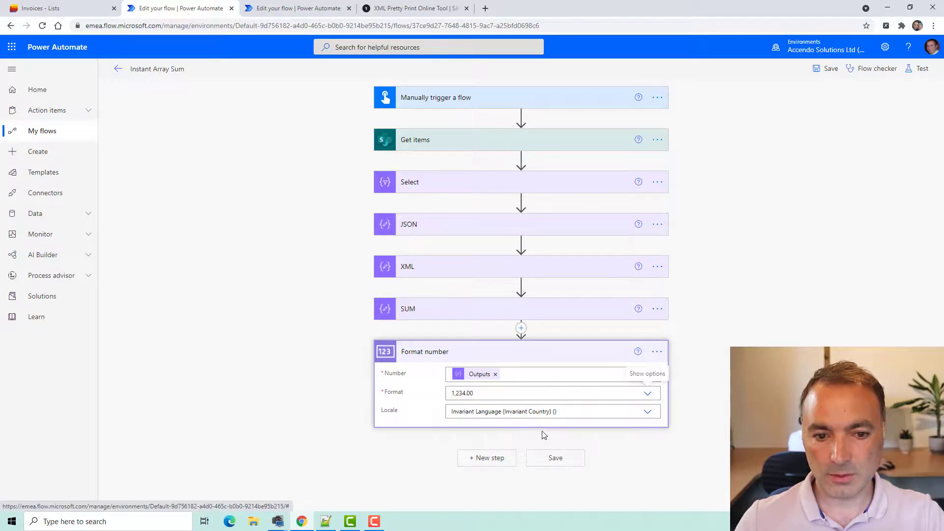
{"action": "left_click", "coordinate": [555, 457]}
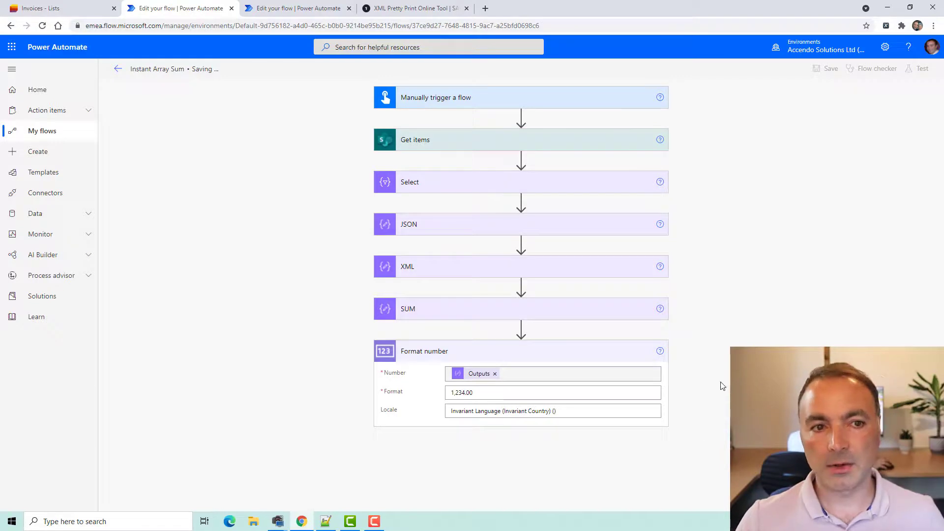
Step: Test-run the saved flow manually and examine the Format number action's inputs and formatted output in the run
{"action": "left_click", "coordinate": [911, 70]}
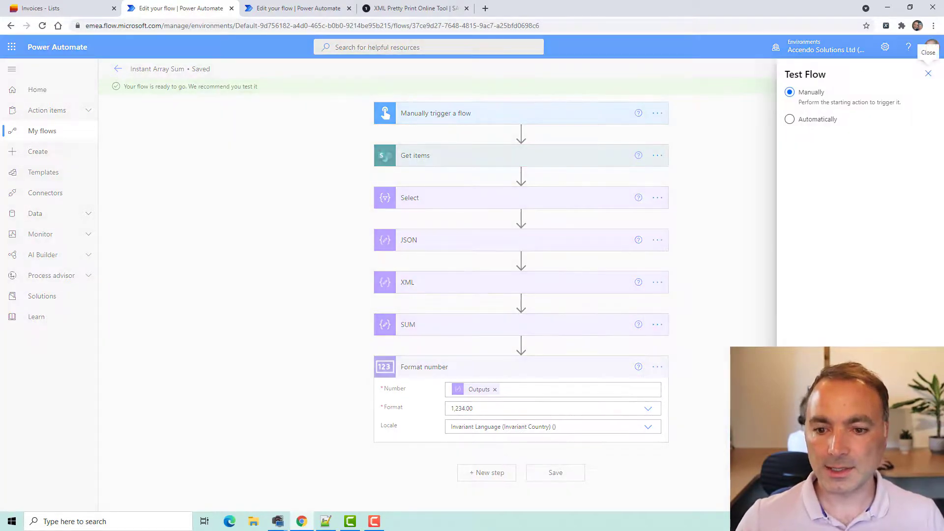
{"action": "left_click", "coordinate": [799, 511]}
{"action": "left_click", "coordinate": [800, 512]}
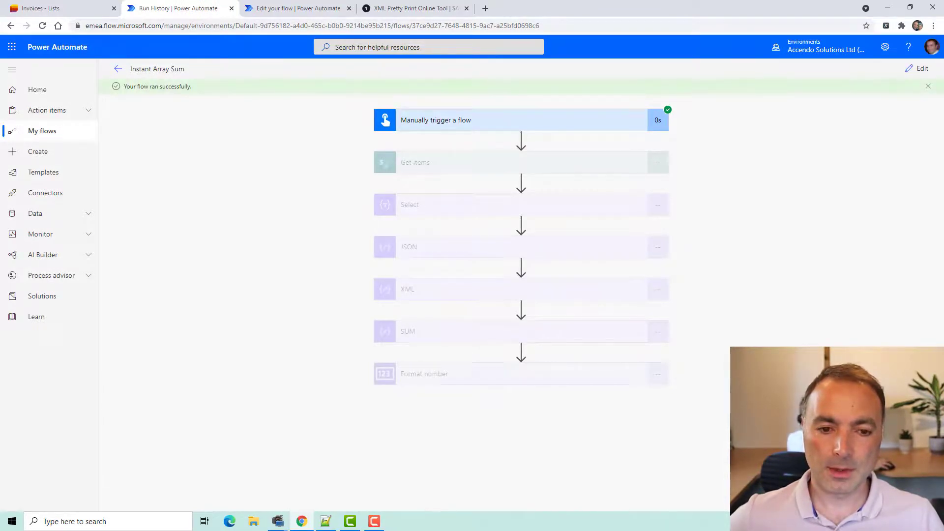
{"action": "left_click", "coordinate": [586, 384]}
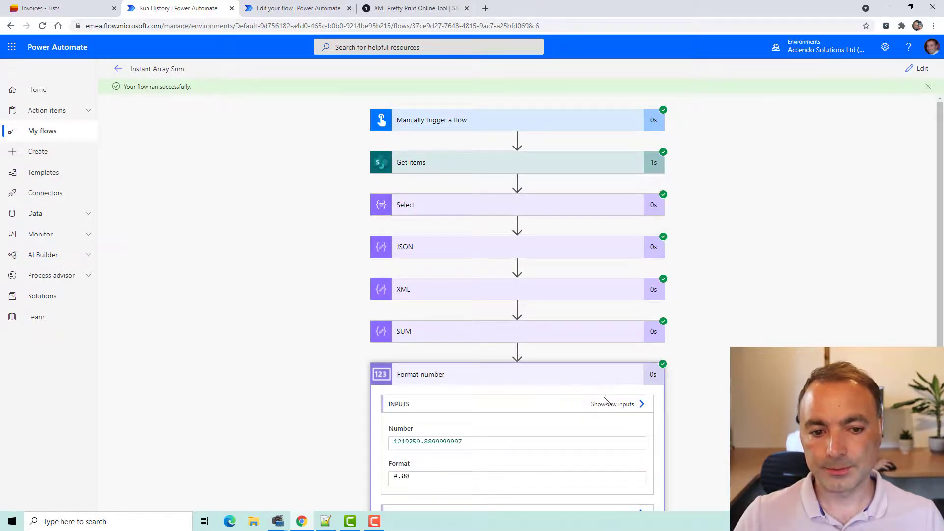
{"action": "scroll", "coordinate": [595, 407], "scroll_direction": "down", "scroll_amount": 2}
{"action": "left_click_drag", "start_coordinate": [467, 451], "coordinate": [380, 452]}
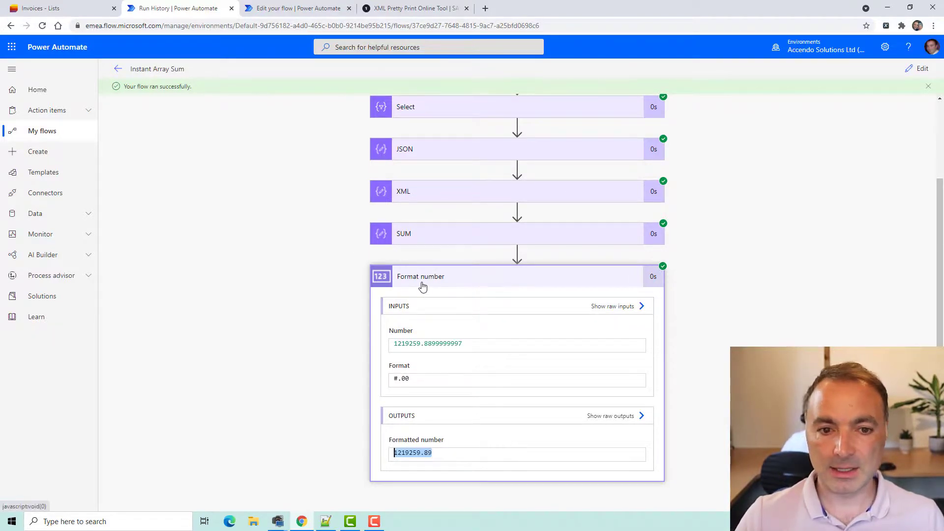
{"action": "left_click", "coordinate": [422, 283]}
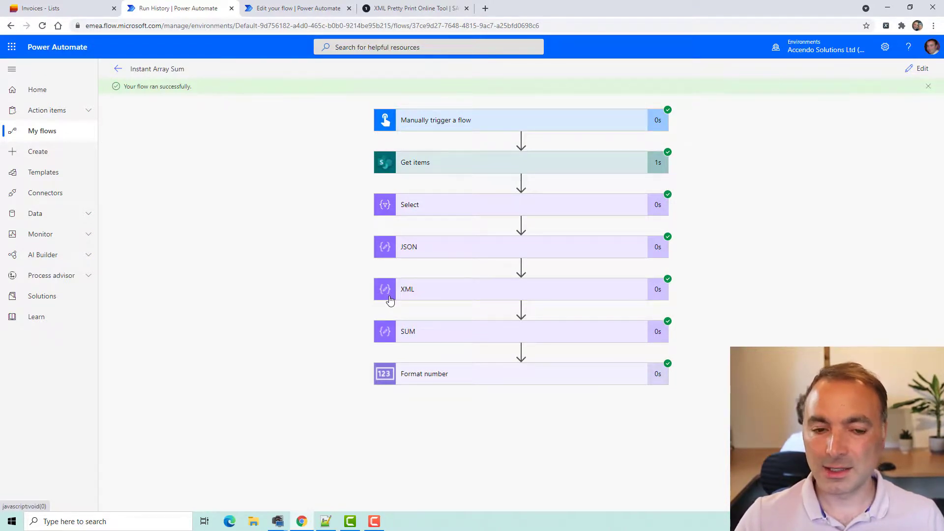
Step: Reopen the flow for editing and review the xpath expression in SUM's Inputs from start to end
{"action": "left_click", "coordinate": [918, 69]}
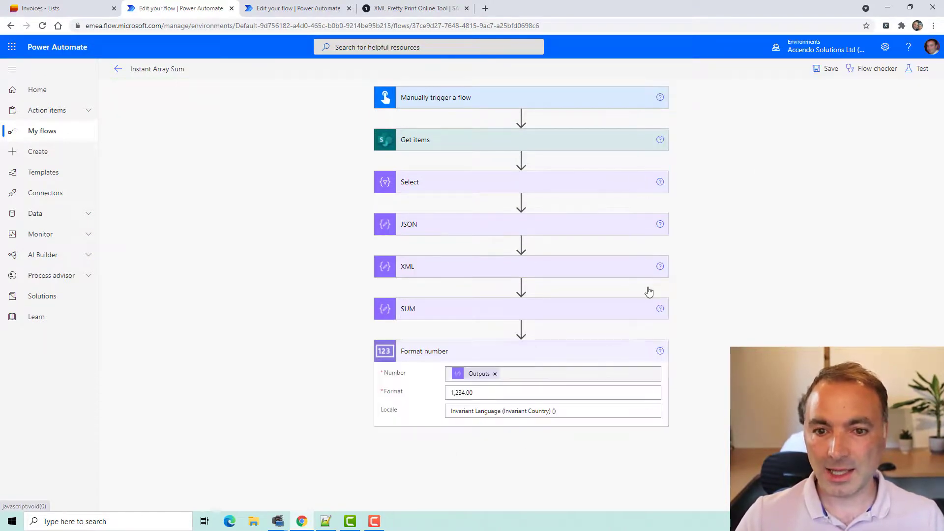
{"action": "left_click", "coordinate": [464, 310]}
{"action": "left_click", "coordinate": [460, 337]}
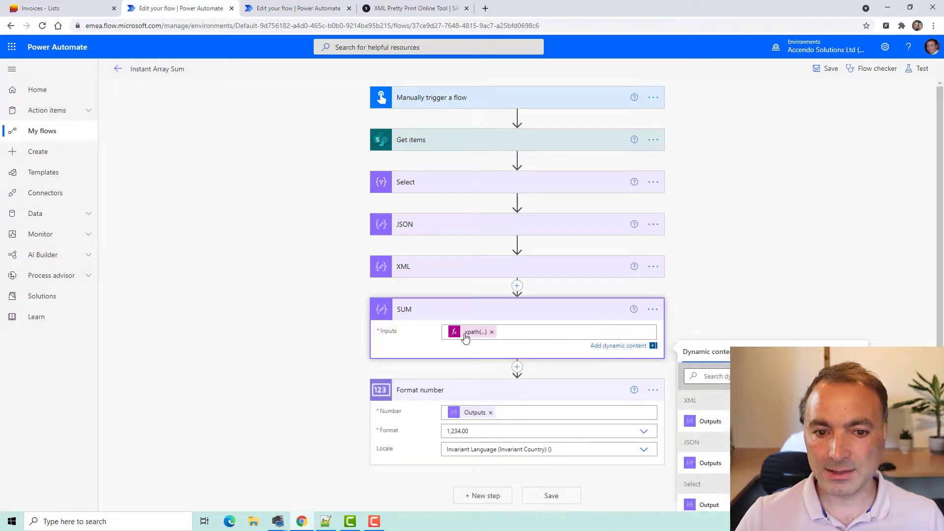
{"action": "left_click", "coordinate": [466, 333]}
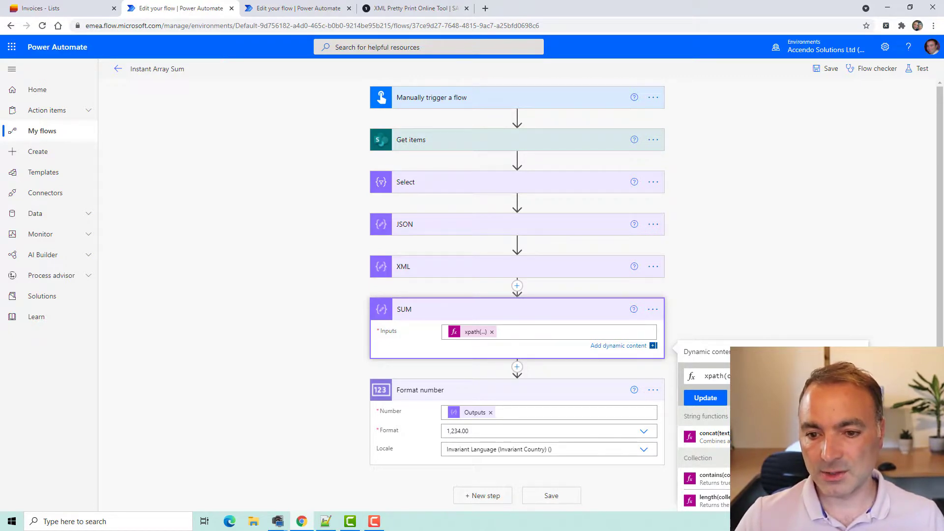
{"action": "key", "text": "End"}
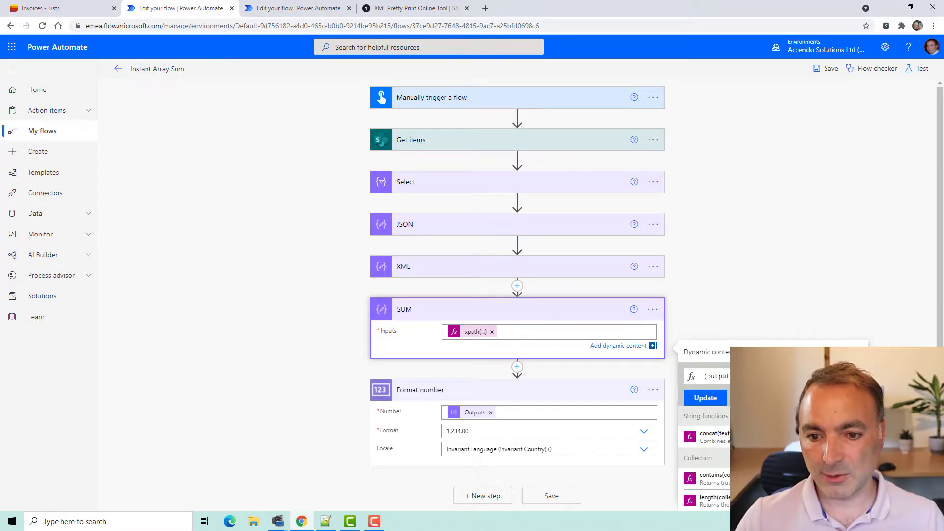
{"action": "key", "text": "Home"}
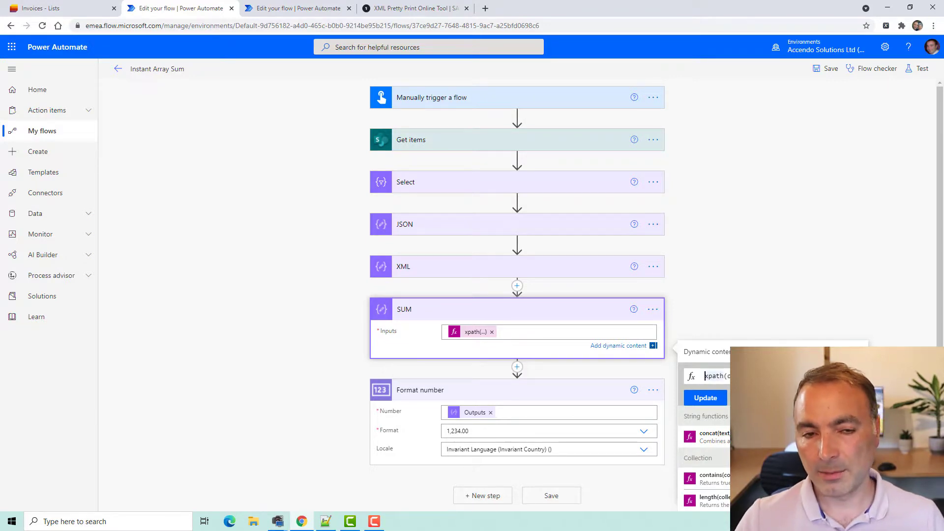